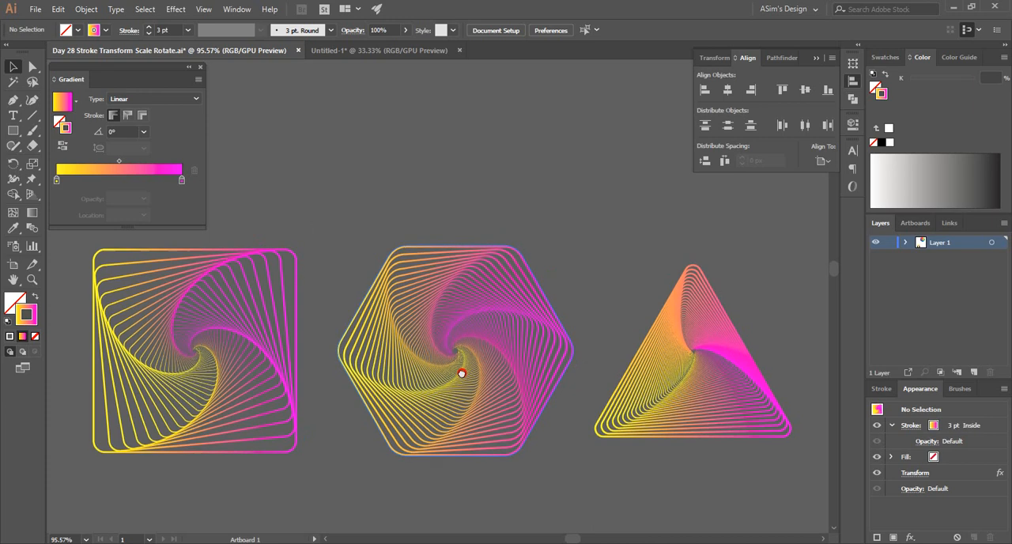
Look over the finished spiral line designs placed on and above the black artboard.
scroll(477, 323, "down", 10)
left_click_drag(486, 314, 470, 249)
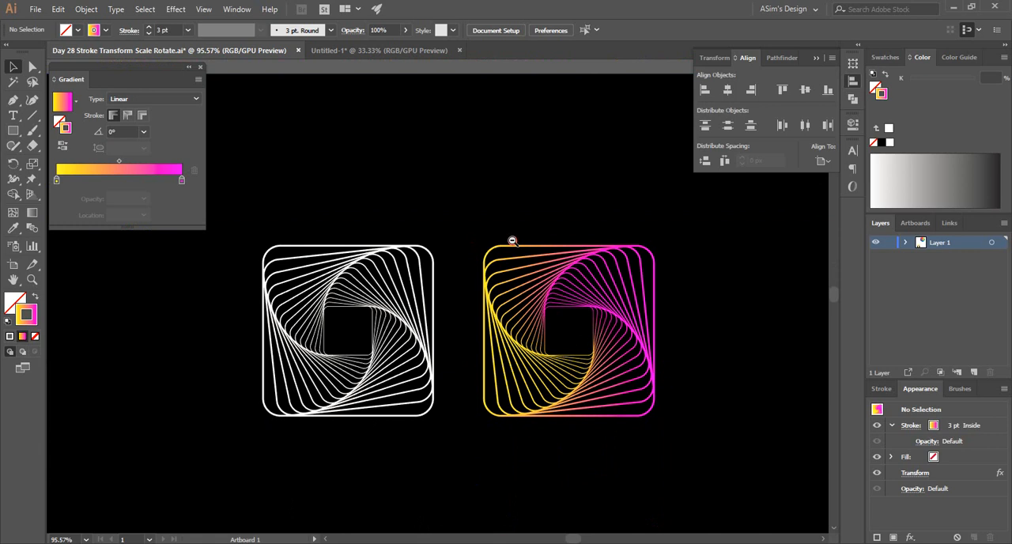
scroll(511, 241, "down", 3)
left_click_drag(485, 249, 518, 324)
left_click_drag(448, 338, 447, 325)
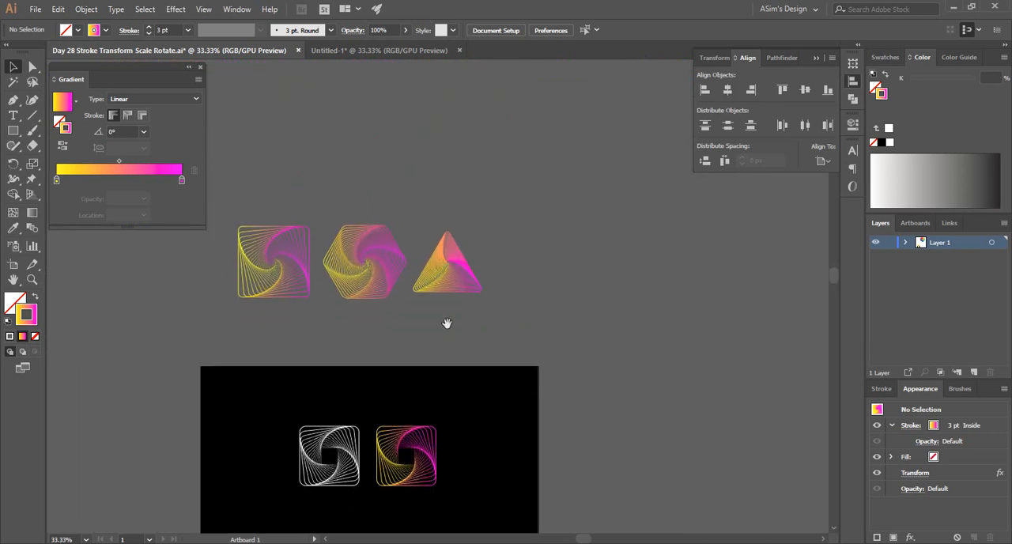
In the Untitled-1 document, draw a rectangle covering the whole artboard, filled black with no stroke.
left_click(388, 52)
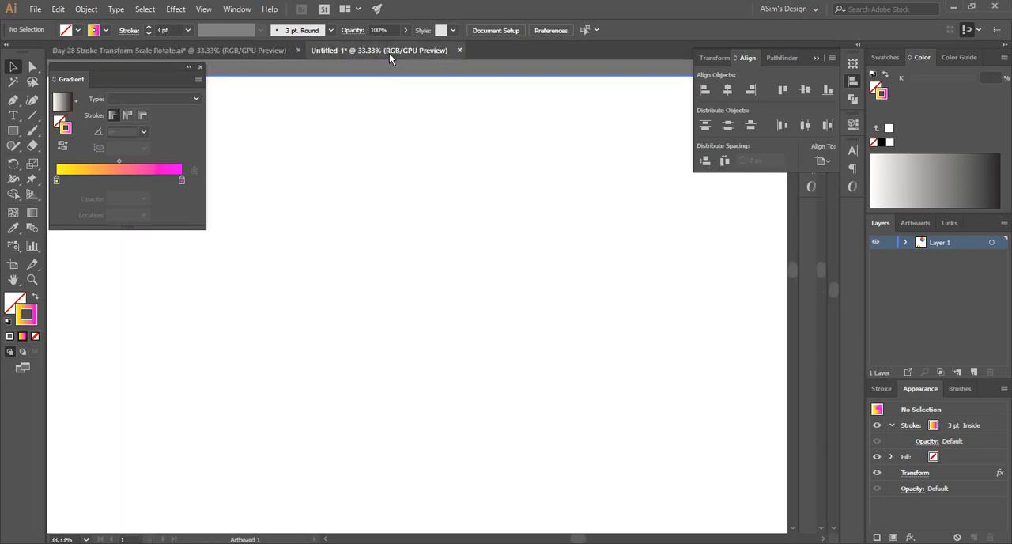
left_click(12, 131)
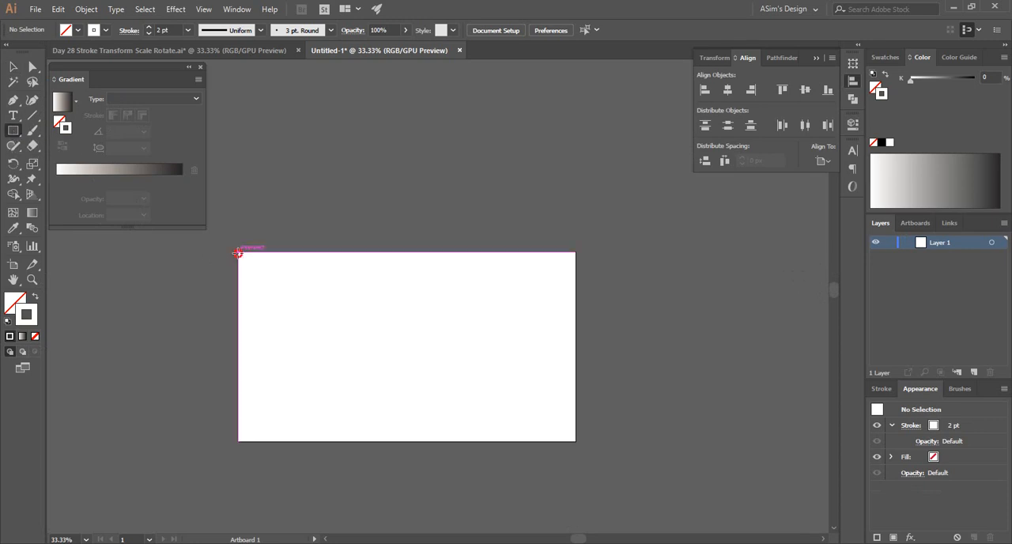
left_click_drag(237, 251, 576, 441)
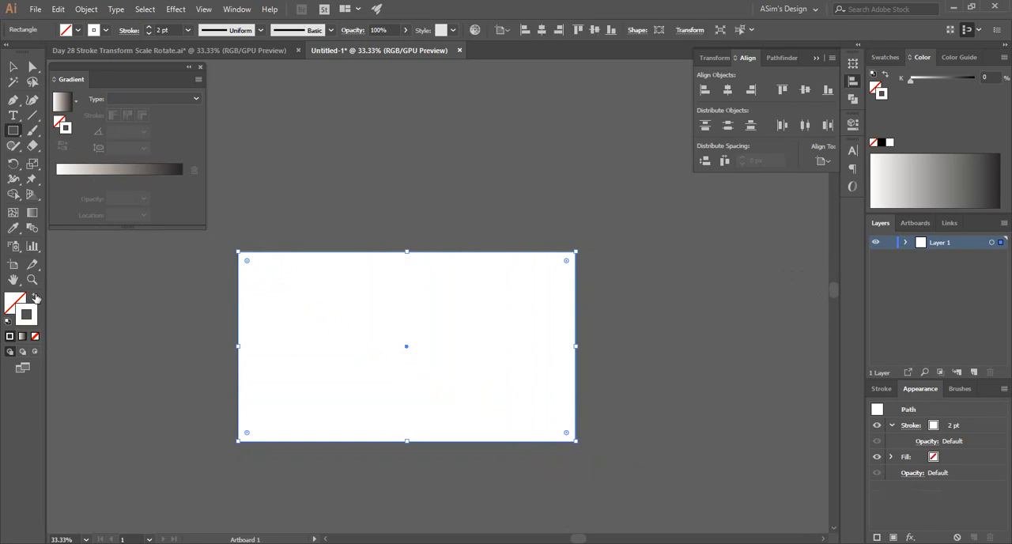
left_click(35, 296)
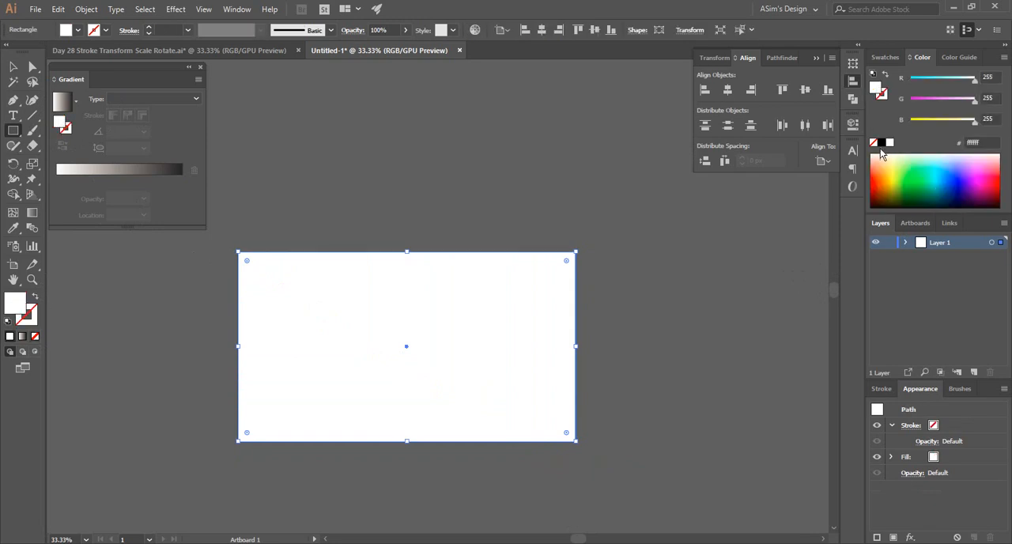
left_click(882, 143)
Draw an upright square with the Polygon tool in the upper-left part of the black background.
key("ctrl+equal")
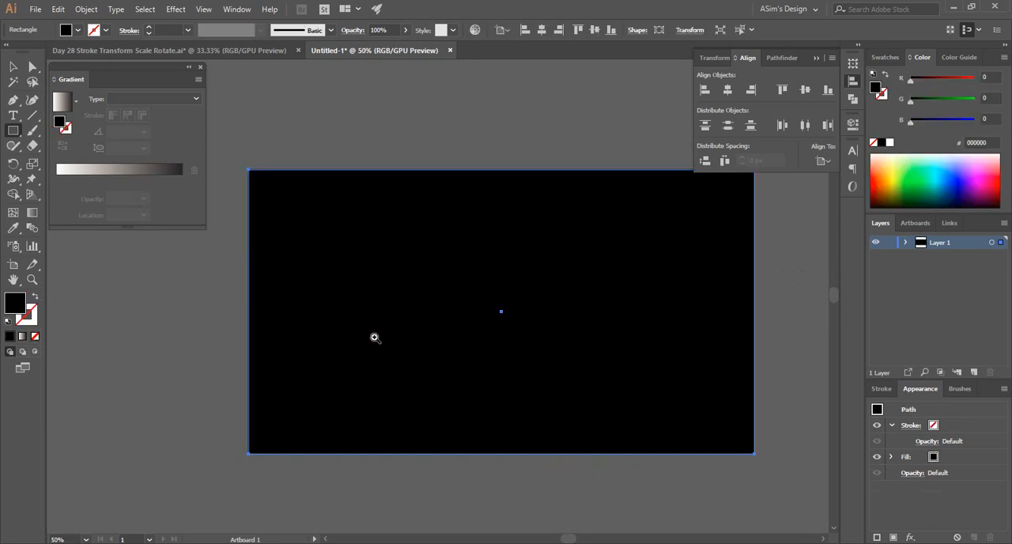
left_click_drag(499, 298, 443, 336)
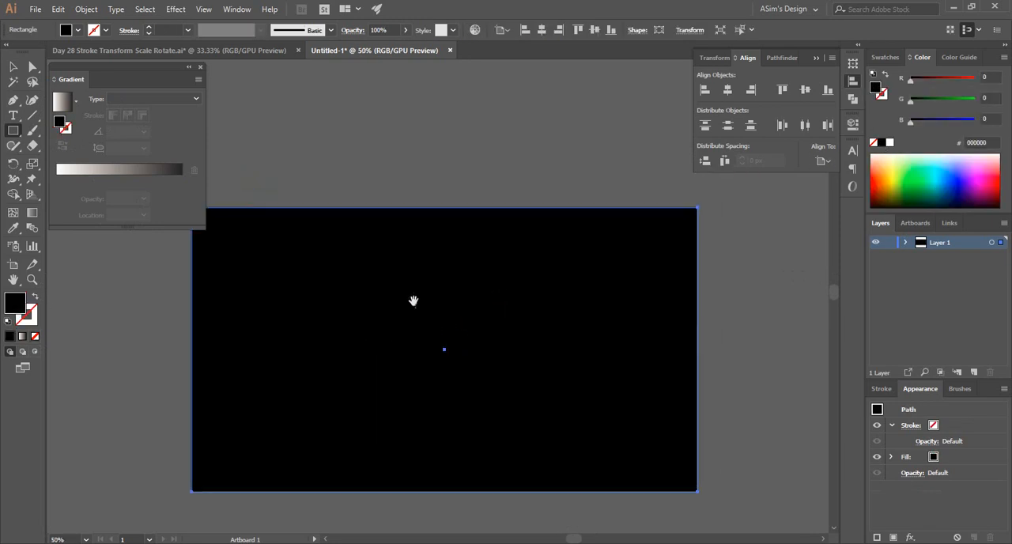
left_click(12, 69)
left_click(13, 131)
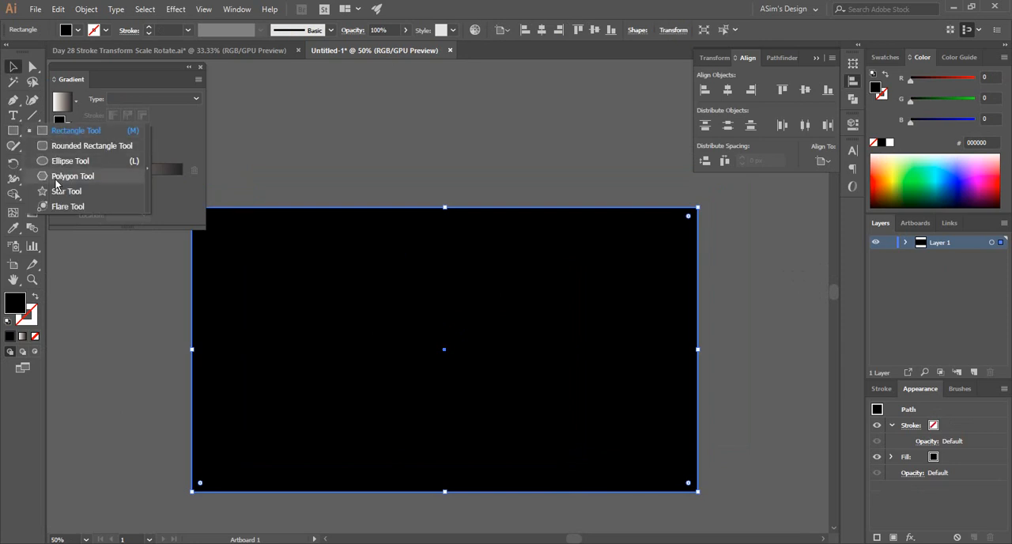
left_click(69, 160)
key("ctrl+plus")
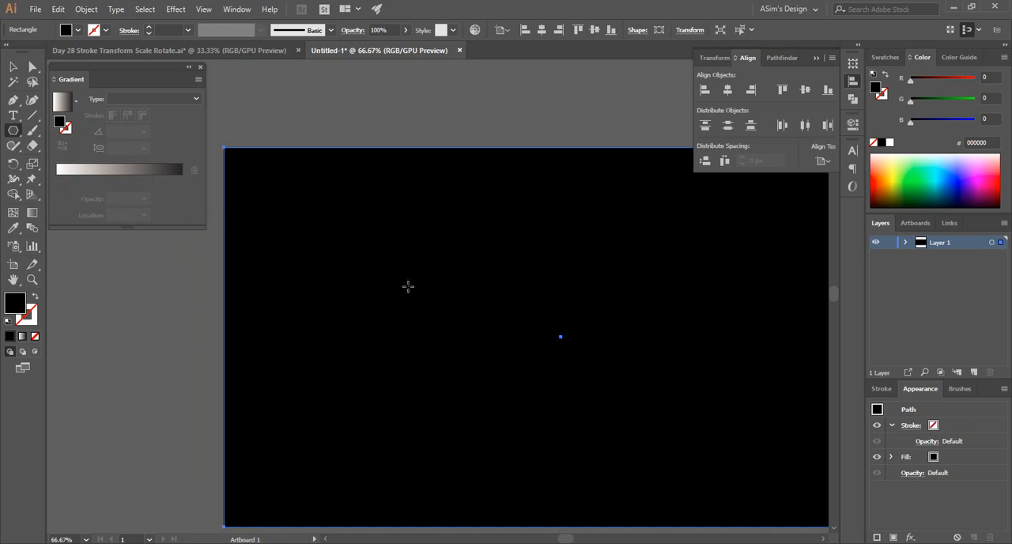
left_click_drag(284, 265, 332, 331)
key("ctrl+z")
left_click_drag(508, 307, 402, 305)
left_click_drag(331, 279, 415, 365)
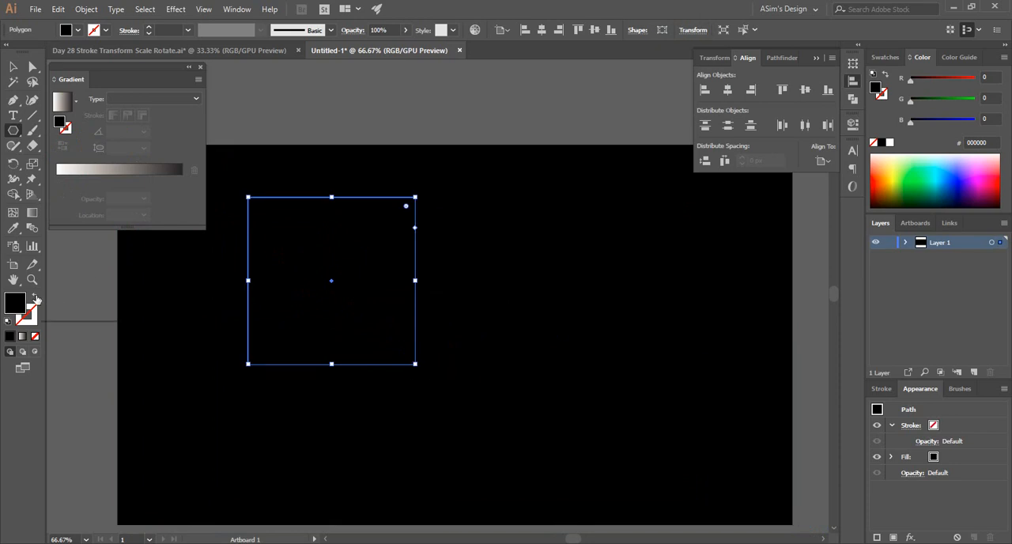
Give the square no fill and a white 3 pt stroke.
left_click(34, 298)
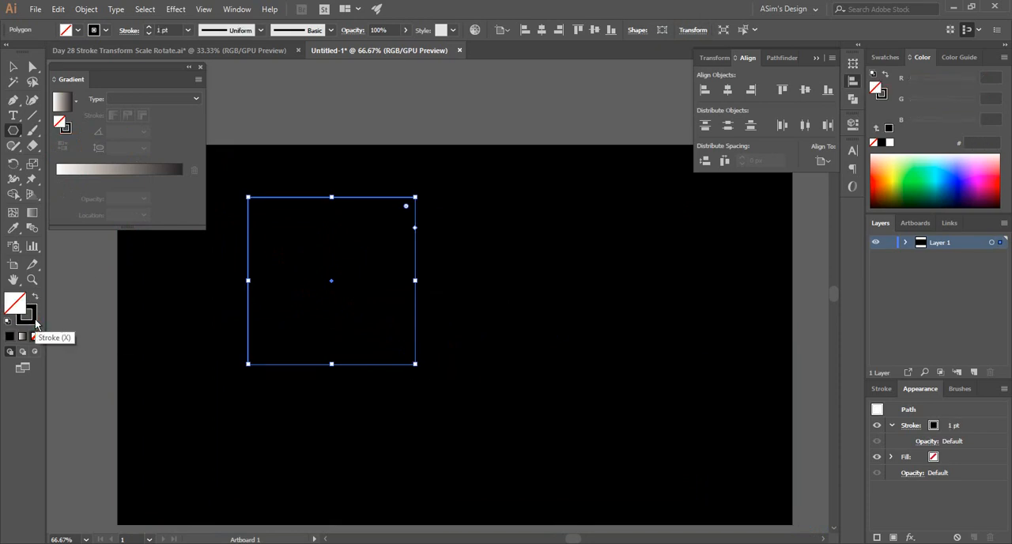
left_click(29, 316)
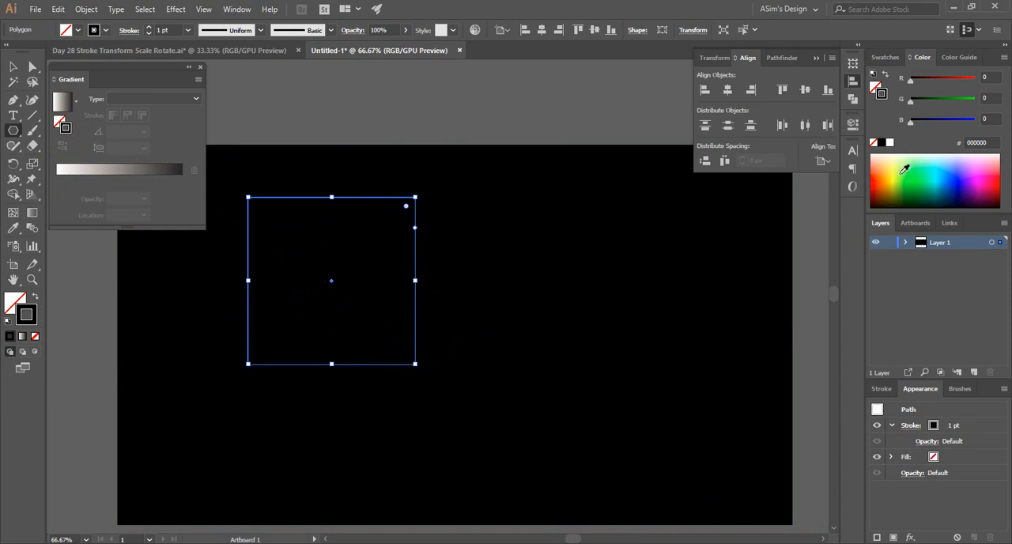
left_click(890, 143)
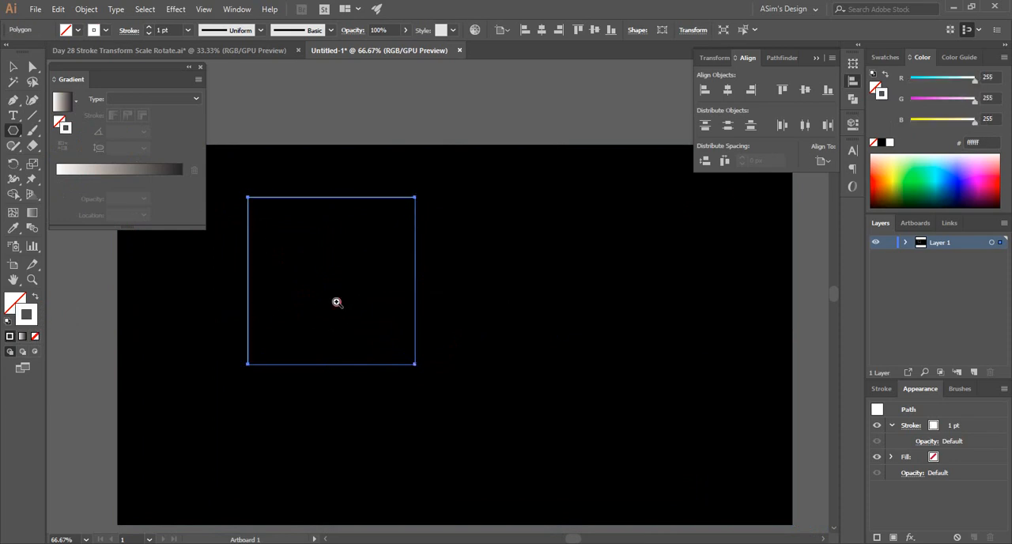
key("ctrl+1")
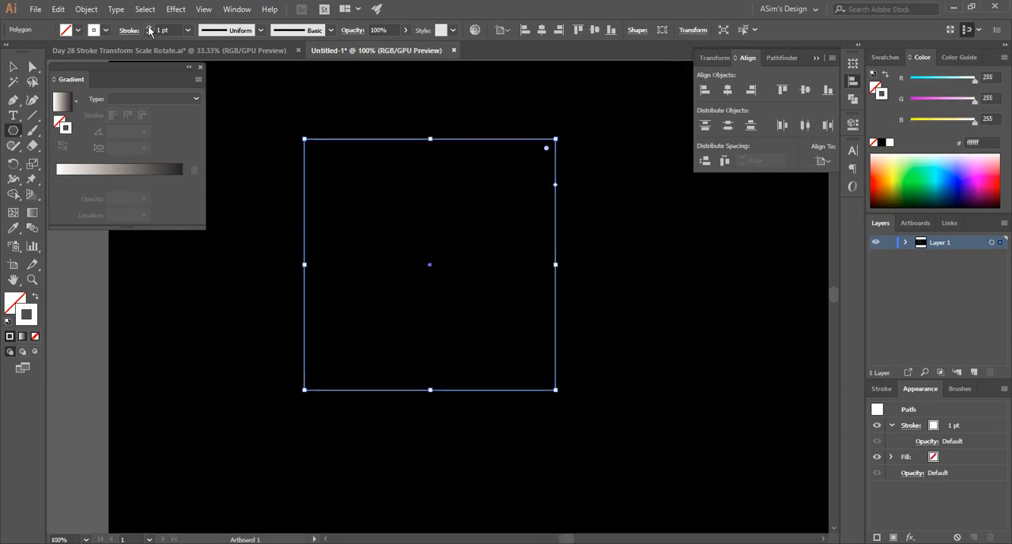
left_click(149, 26)
left_click(149, 27)
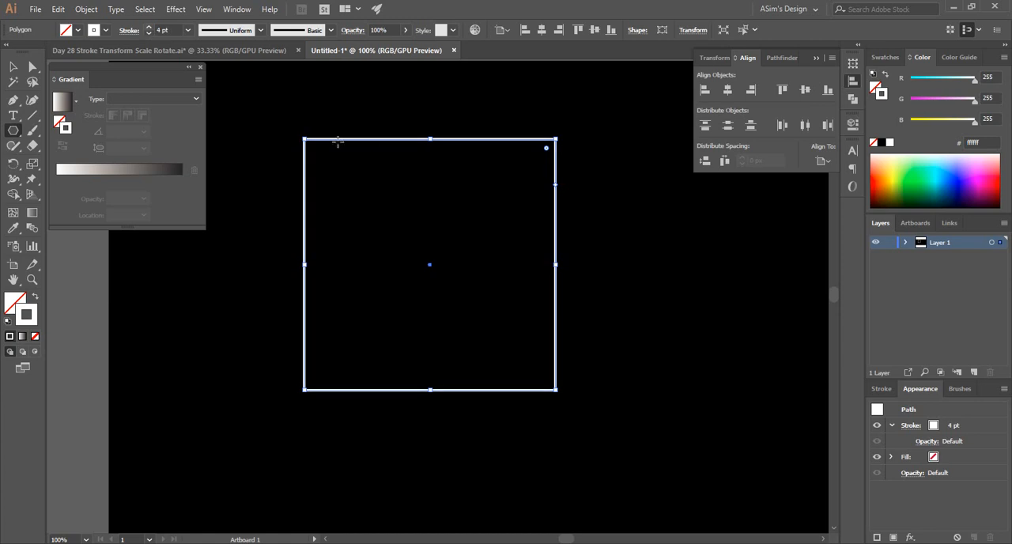
left_click(149, 33)
key("v")
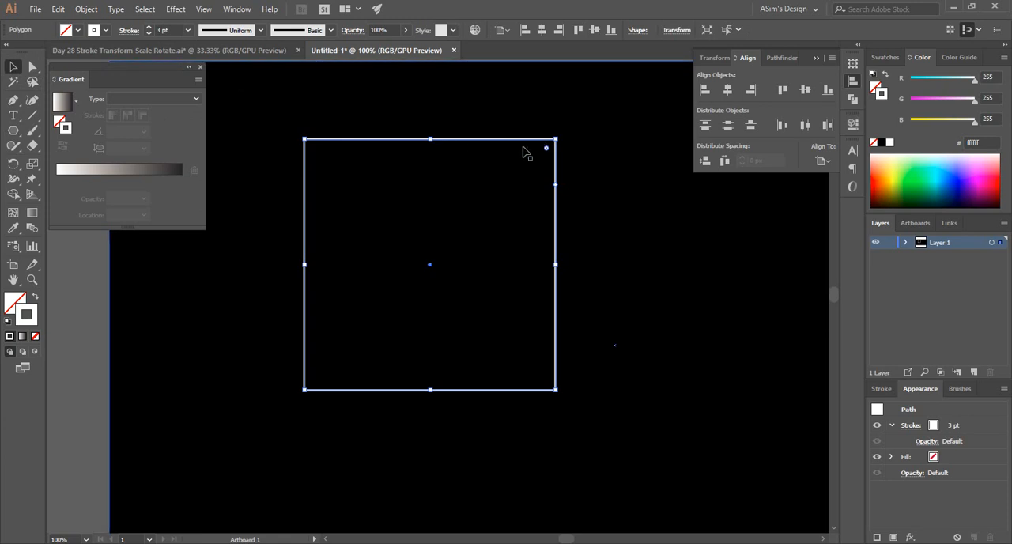
Start a Distort & Transform Transform effect on the square with preview on, setting the horizontal scale to 92%.
left_click(175, 9)
mouse_move(253, 112)
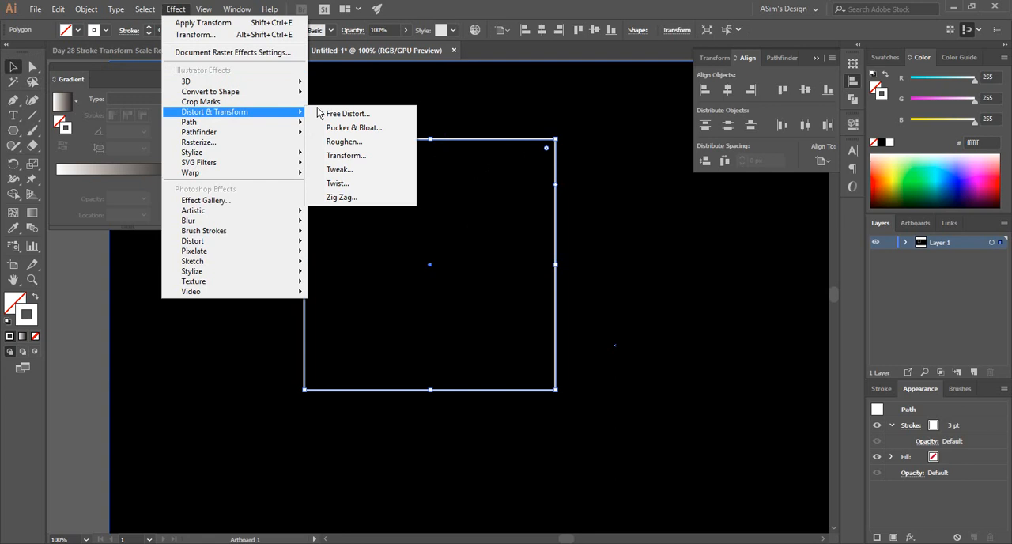
left_click(372, 158)
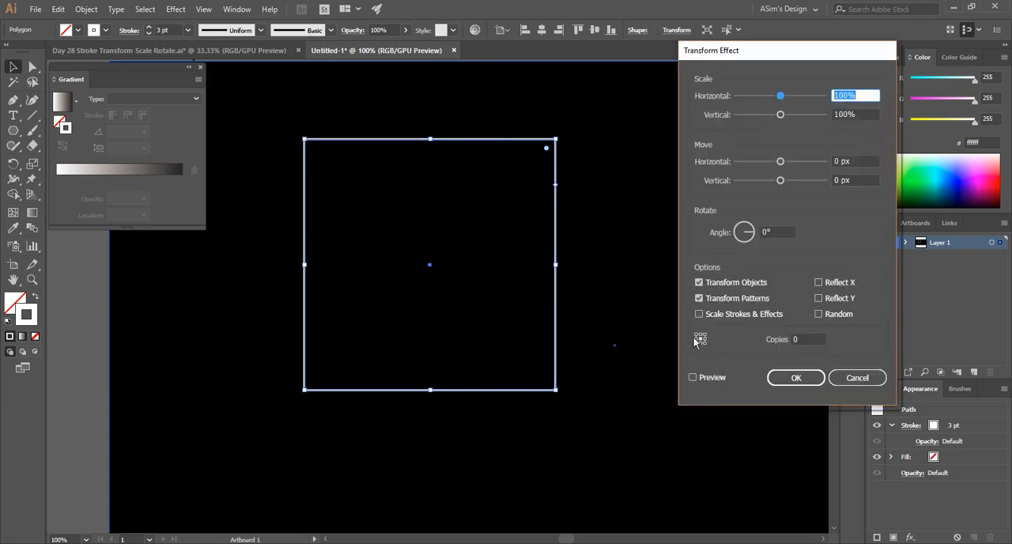
left_click(693, 378)
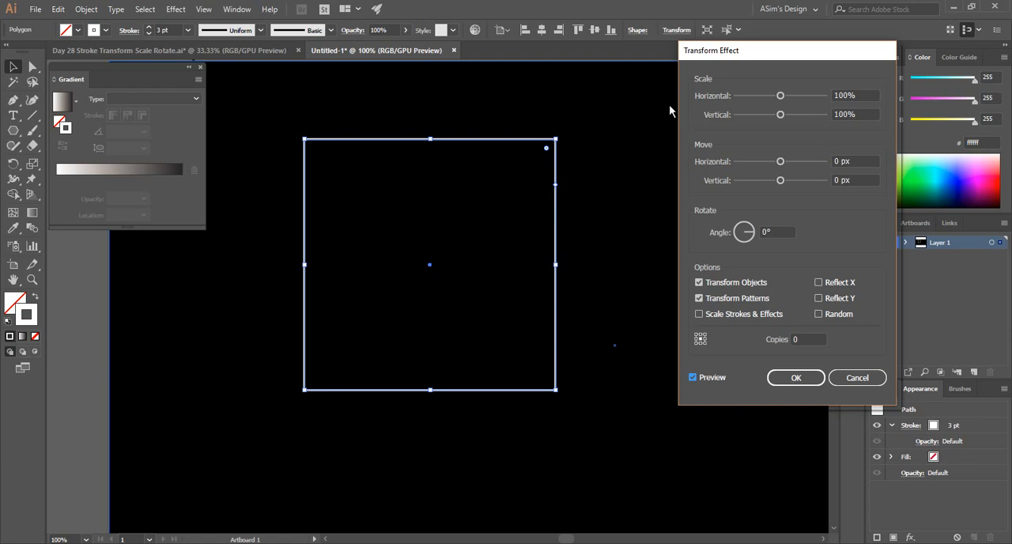
left_click(841, 93)
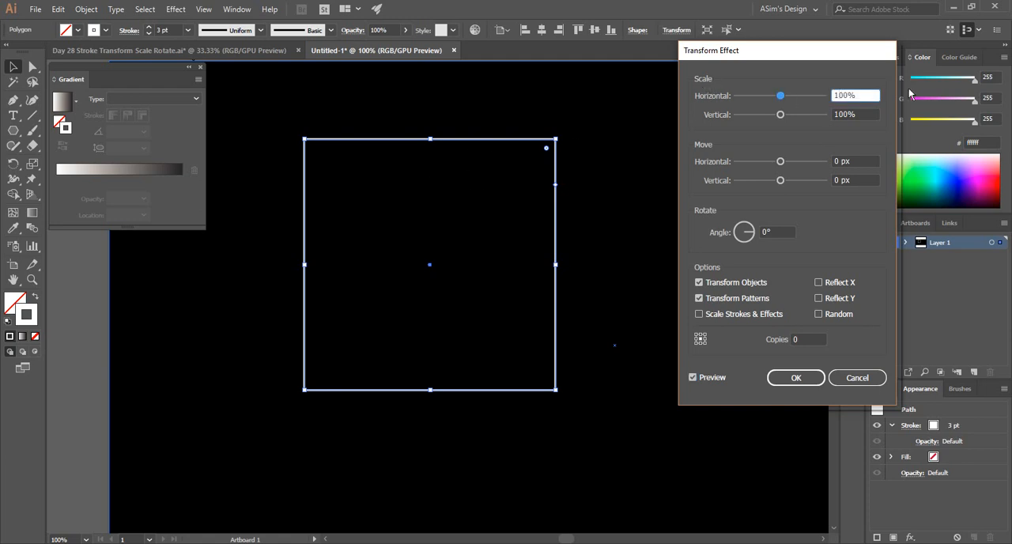
key("Down")
key("Down")
key("Down")
key("Down")
key("Down")
key("Down")
key("Down")
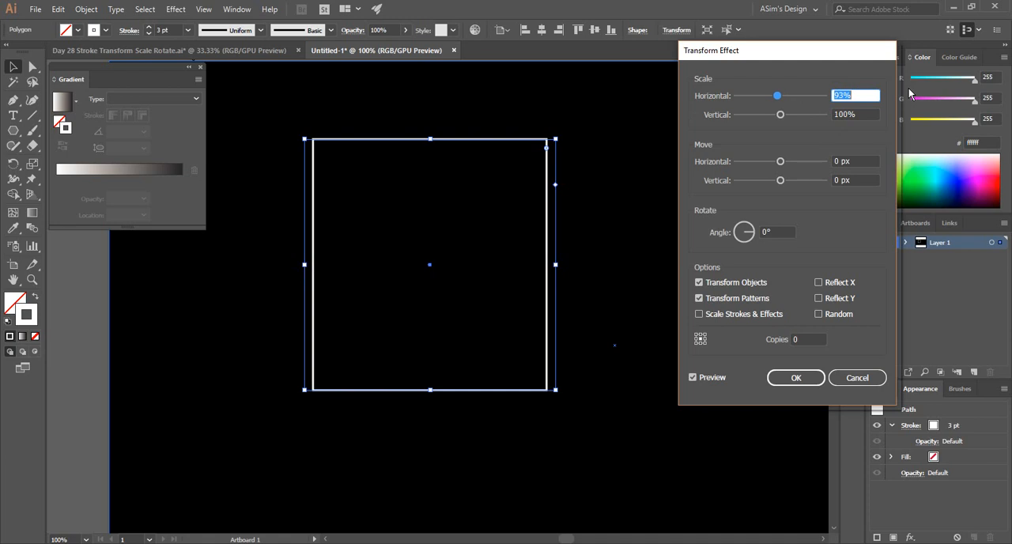
key("Down")
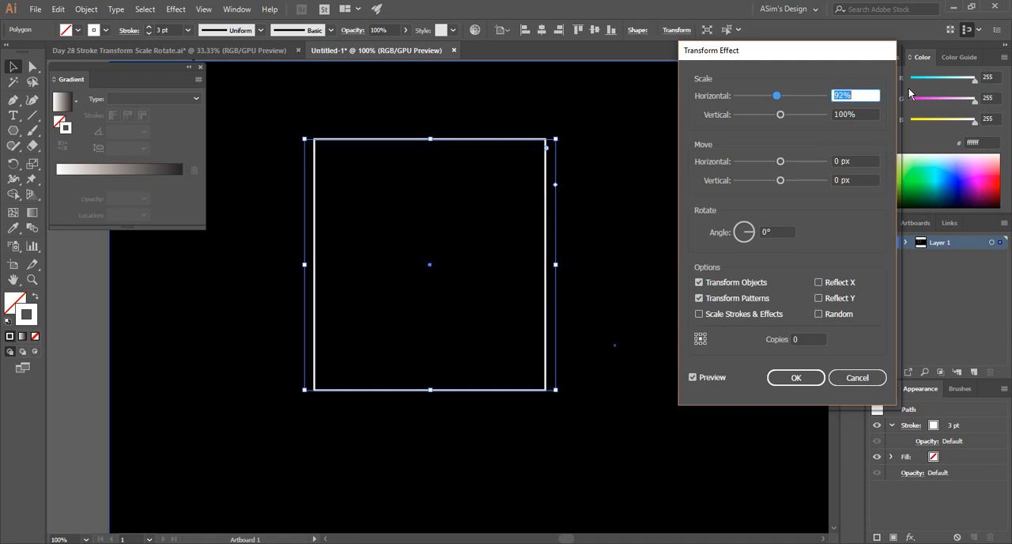
Set the Transform effect's vertical scale to 92%.
left_click(837, 113)
key("Down")
key("Down")
key("Down")
key("Down")
key("Down")
key("Down")
key("Down")
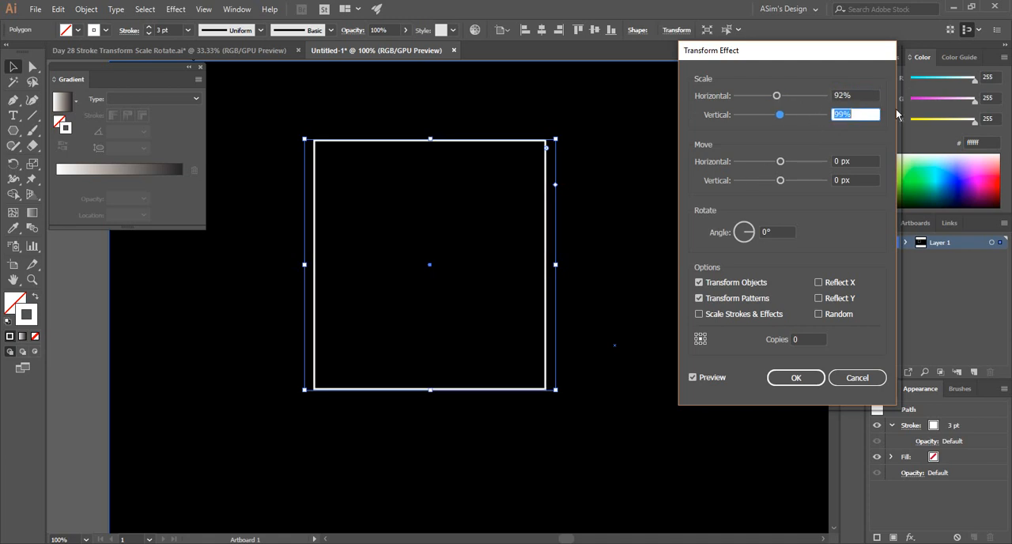
key("Down")
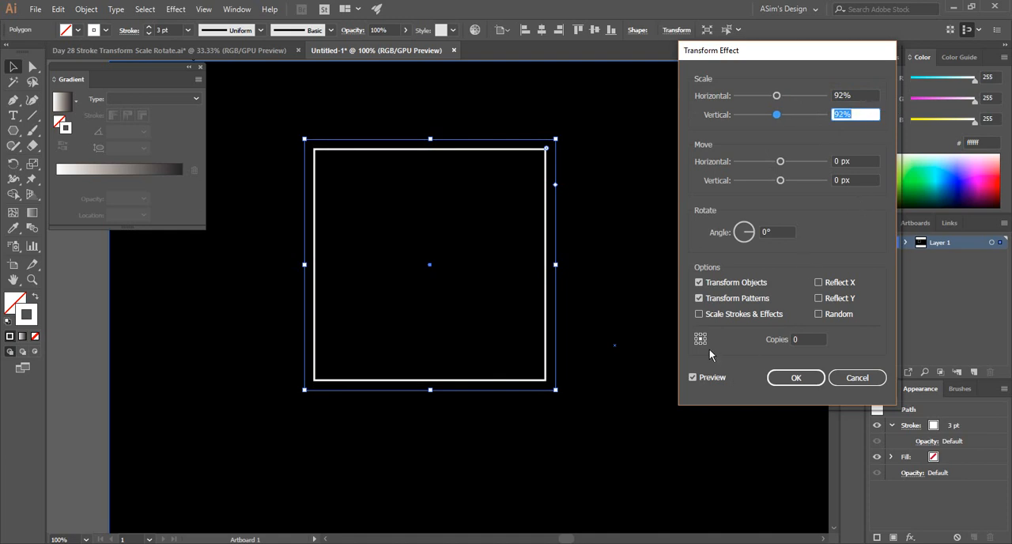
Set the Transform effect's number of copies to 18 to nest shrinking squares.
left_click(799, 339)
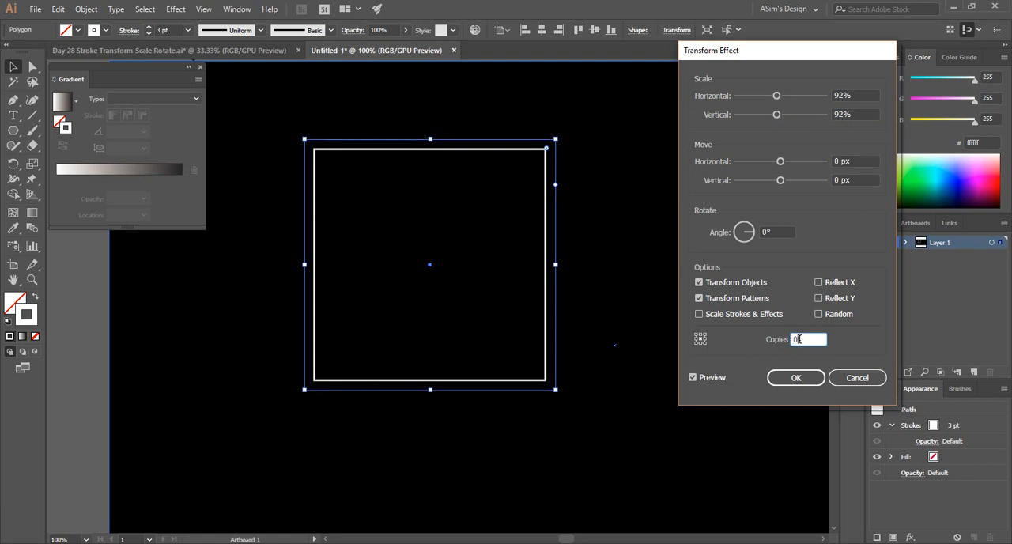
key("Up")
key("Up")
key("Up")
key("Up")
key("Up")
key("Up")
key("Up")
key("Up")
key("Up")
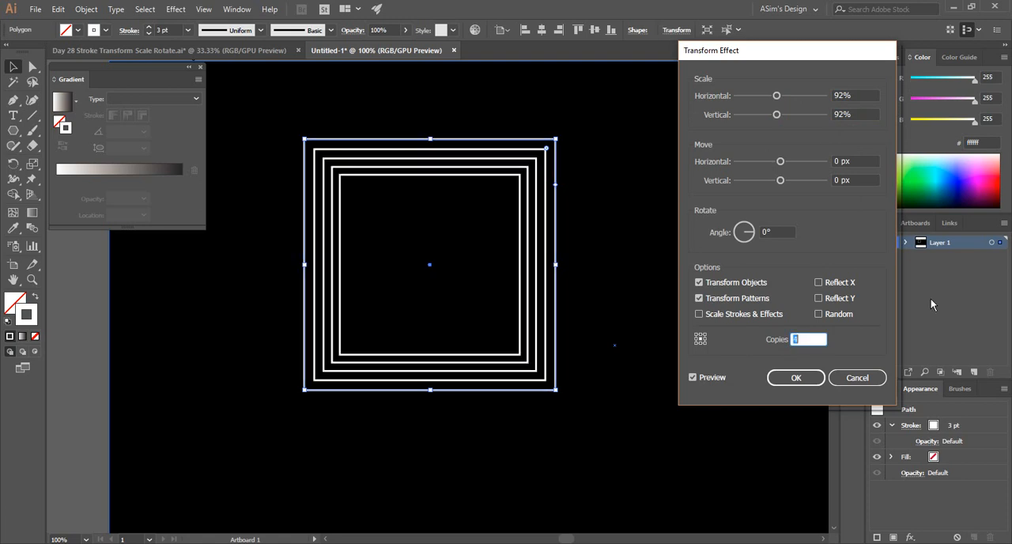
key("Up")
key("Up")
key("Up")
key("Up")
key("Up")
key("Up")
key("Up")
key("Up")
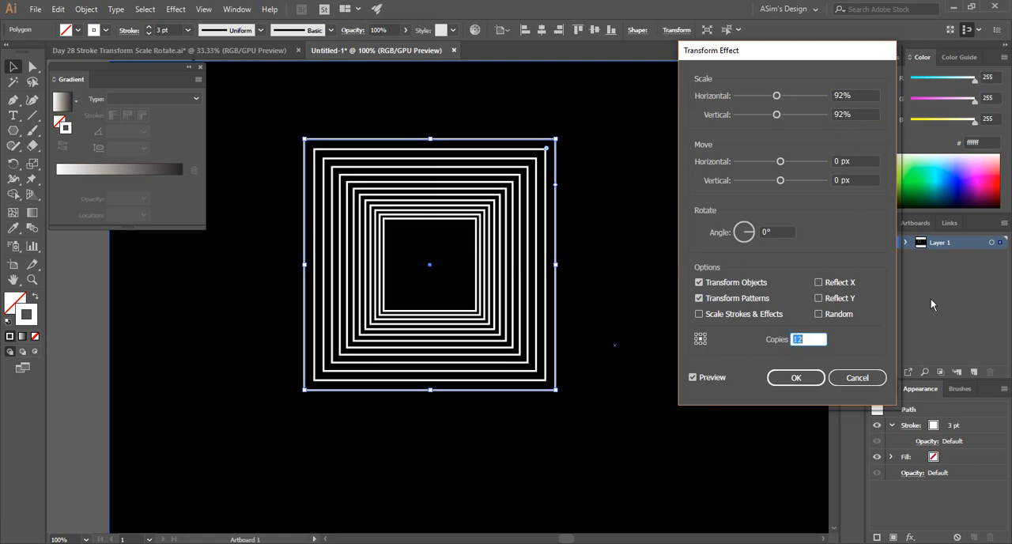
key("Up")
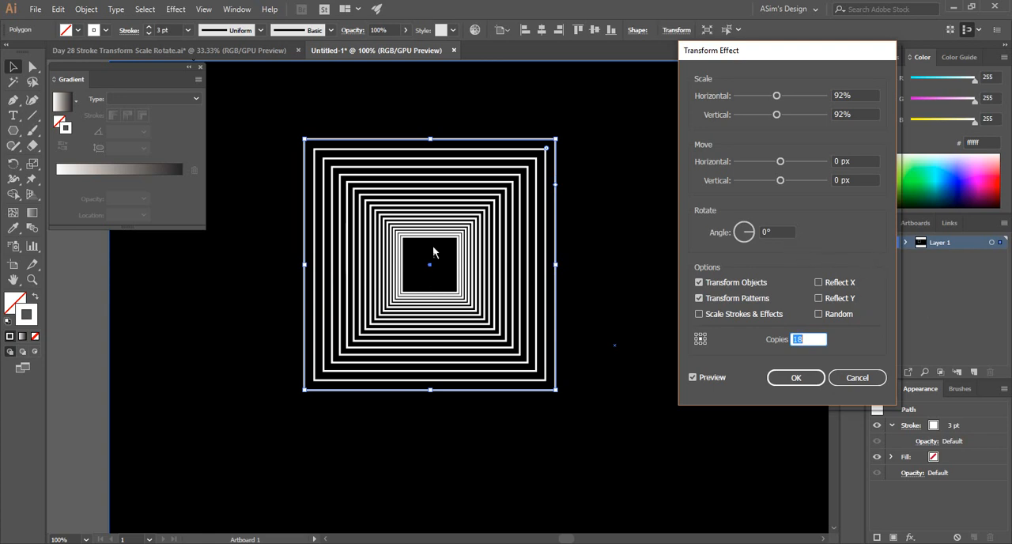
Set the Transform effect's rotation angle to 5° so the nested squares form a spiral.
left_click(769, 232)
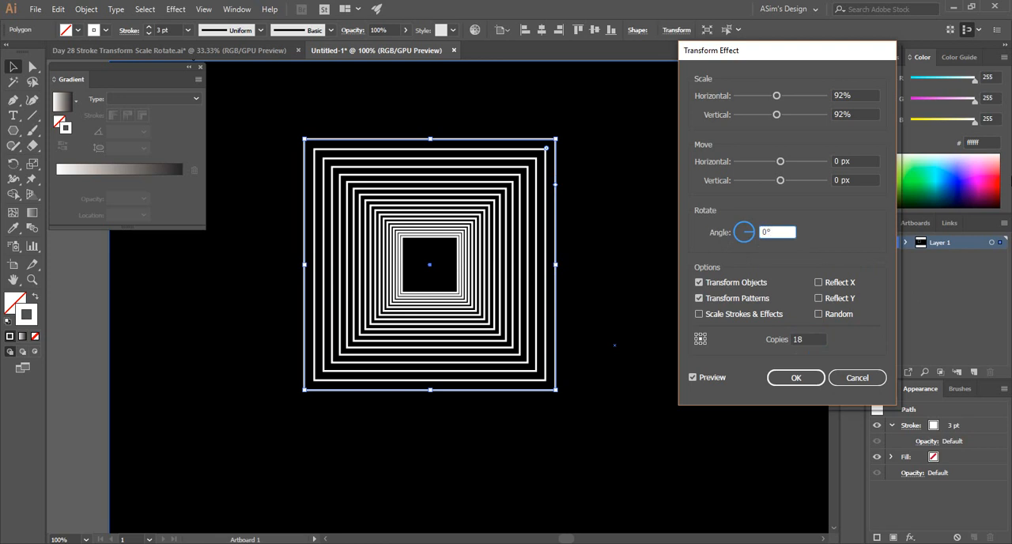
key("Up")
key("Up")
key("Up")
key("Up")
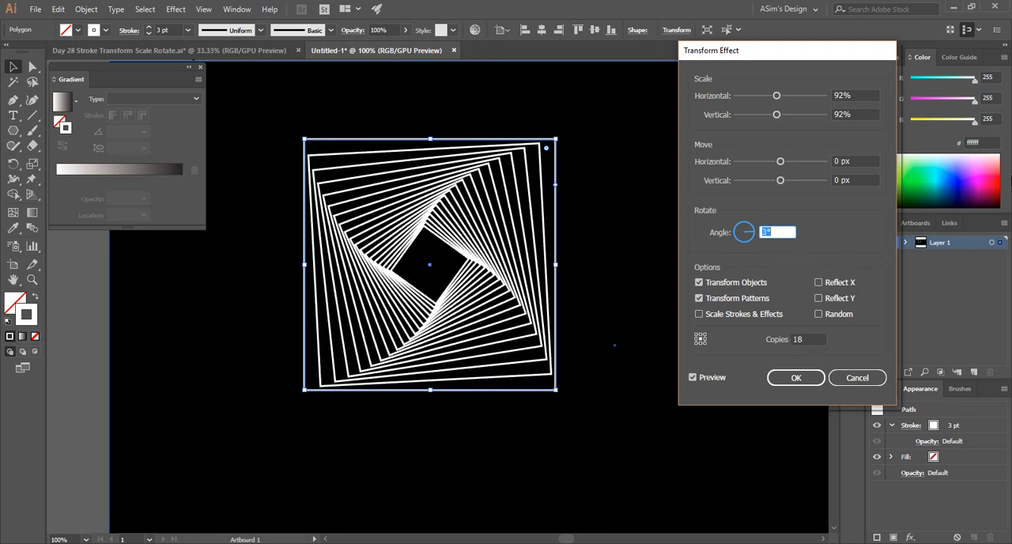
key("Up")
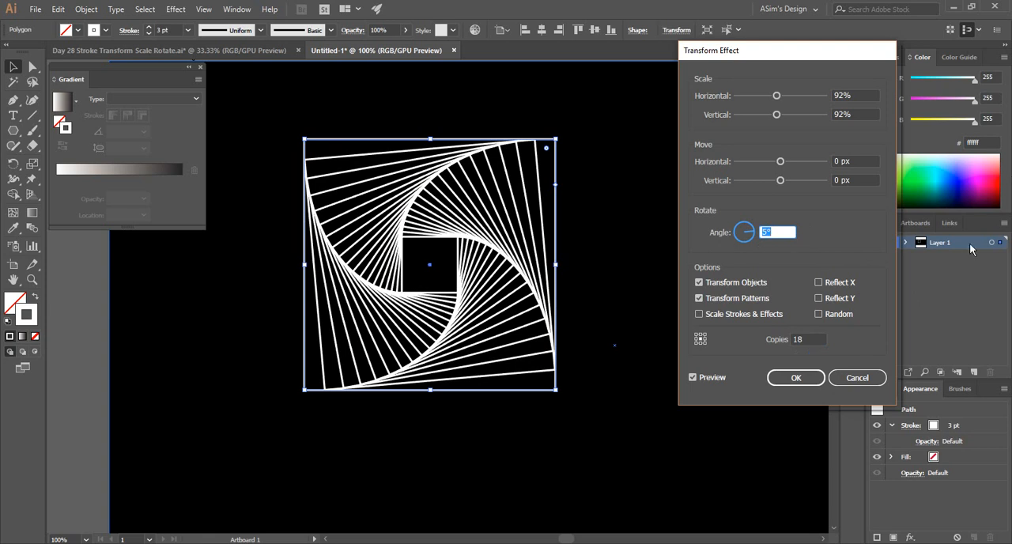
Try 30 copies in the Transform effect and reduce the number to 21.
left_click(800, 338)
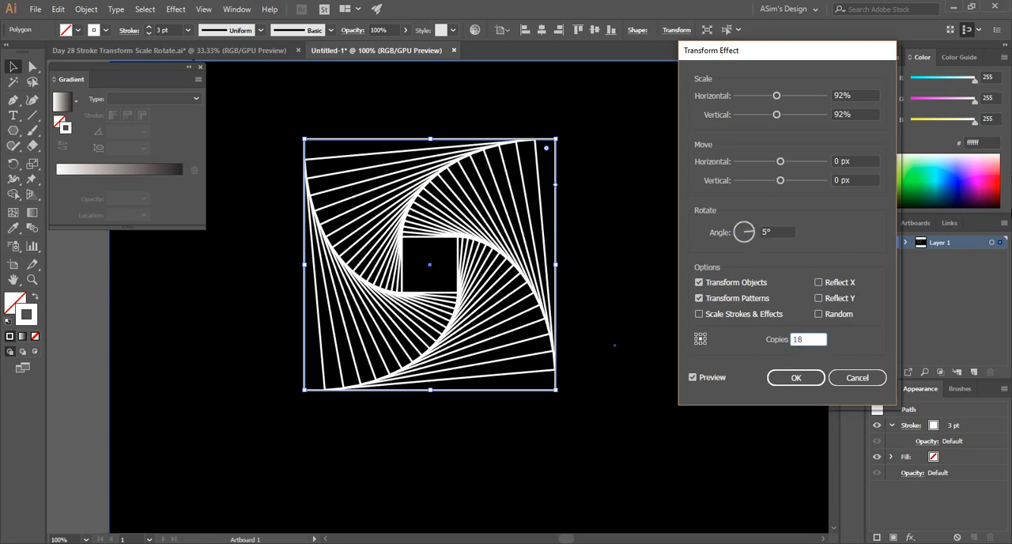
key("shift+Up")
key("shift+Up")
key("shift+Up")
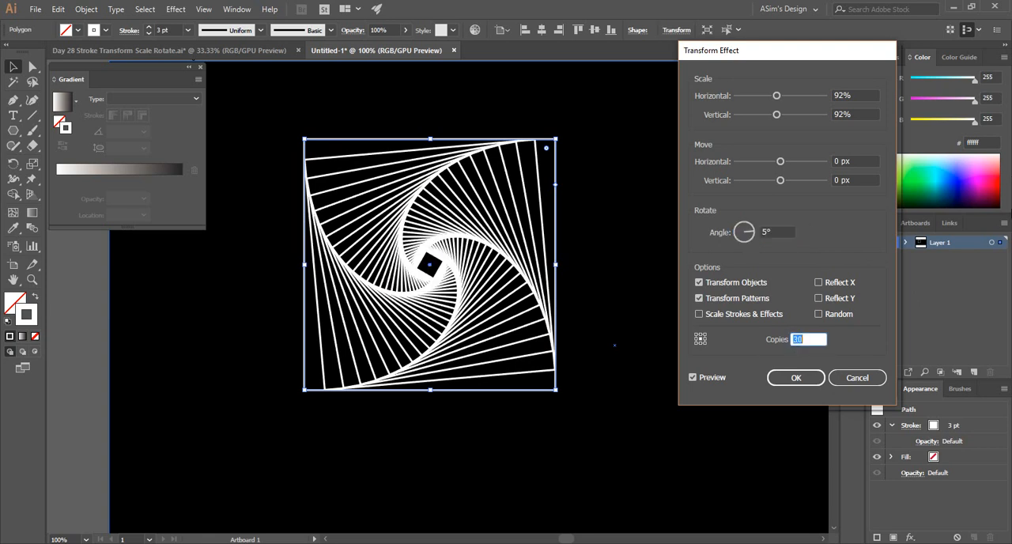
key("shift+Down")
key("shift+Down")
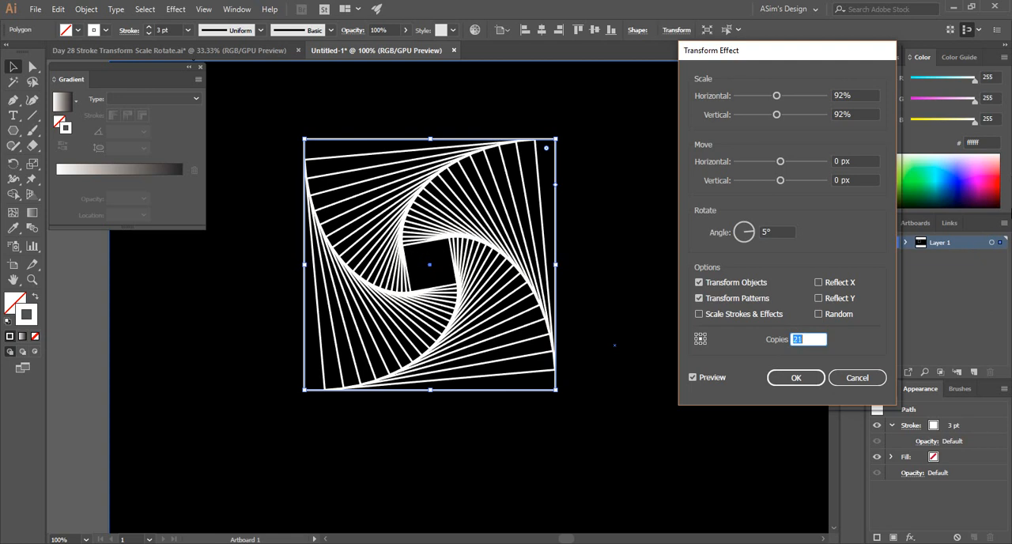
Try 46 copies in the Transform effect, reduce the number to 18 and apply the effect.
key("Up")
key("Up")
key("Up")
key("Up")
key("Up")
key("Up")
key("Up")
key("Up")
key("Up")
key("Up")
key("Up")
key("Up")
key("Up")
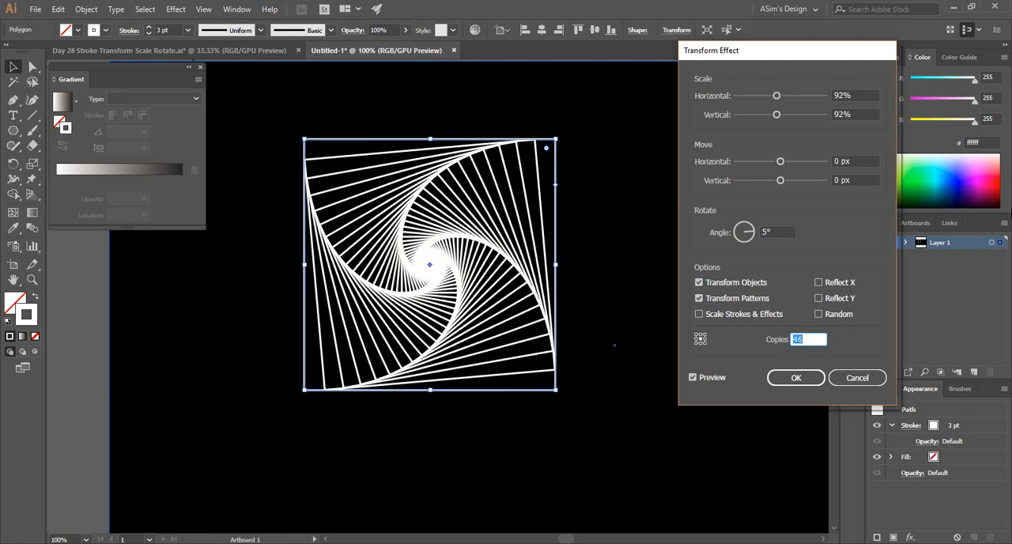
key("Down")
key("Down")
key("Down")
key("Down")
key("Down")
key("Down")
key("Down")
key("Down")
key("Down")
key("Down")
key("Down")
key("Down")
key("Down")
key("Down")
key("Down")
key("Down")
key("Down")
key("Down")
key("Down")
key("Down")
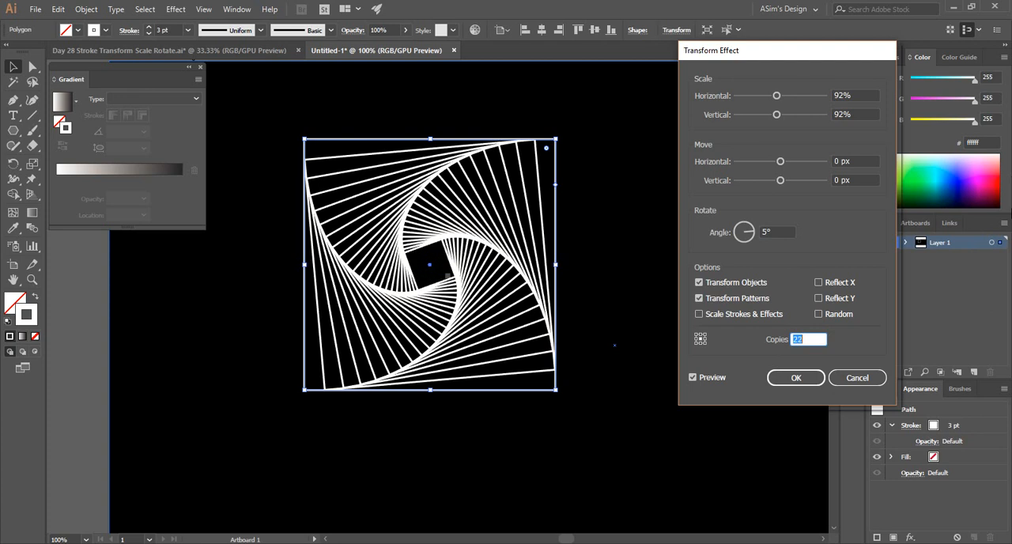
key("Up")
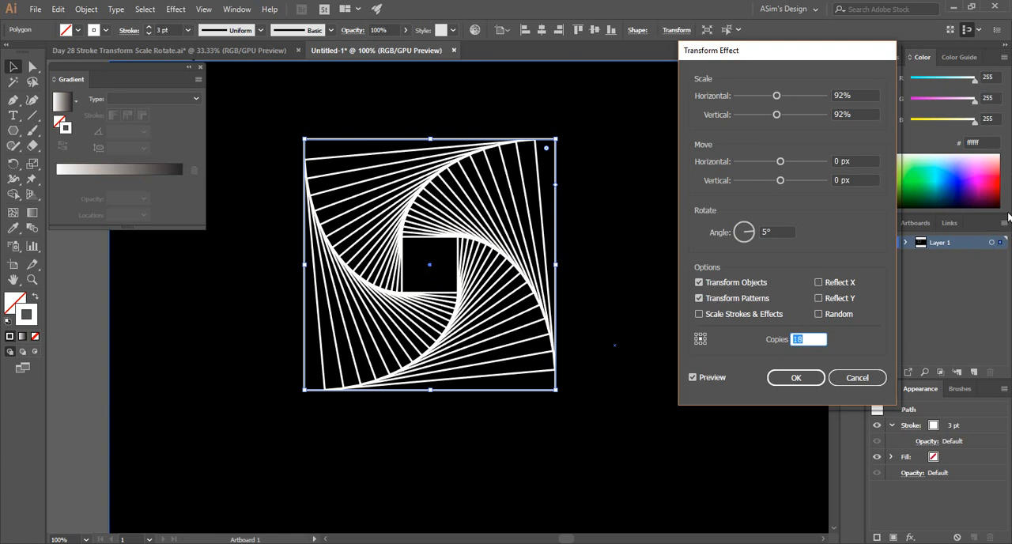
left_click(795, 377)
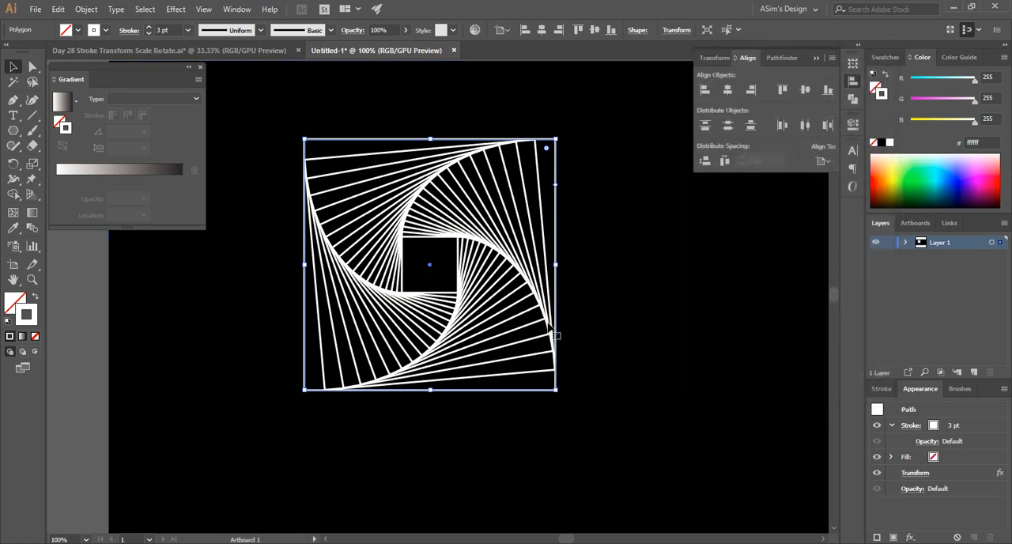
Try aligning the spiral square's stroke to the outside with its weight raised to 12 pt.
left_click(350, 117)
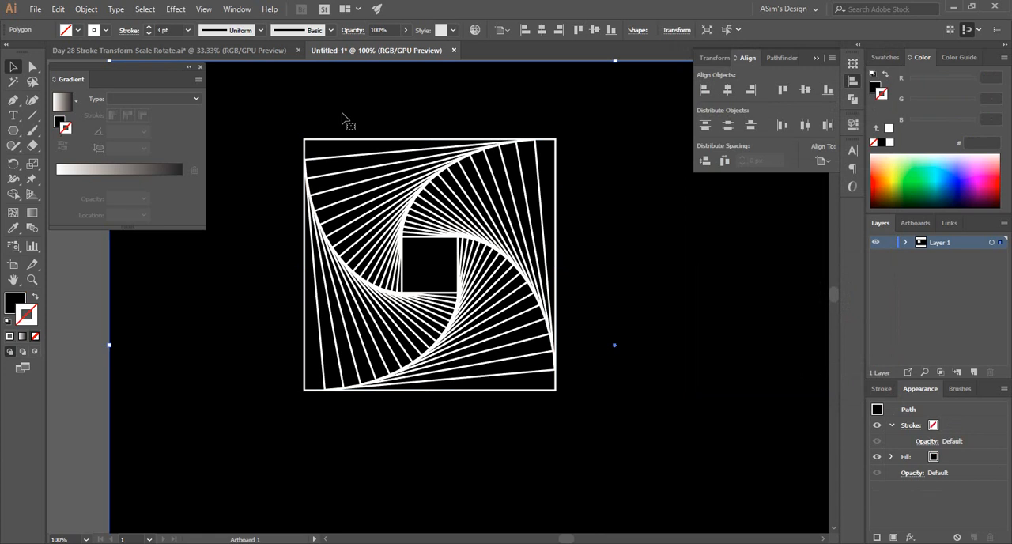
left_click(333, 162)
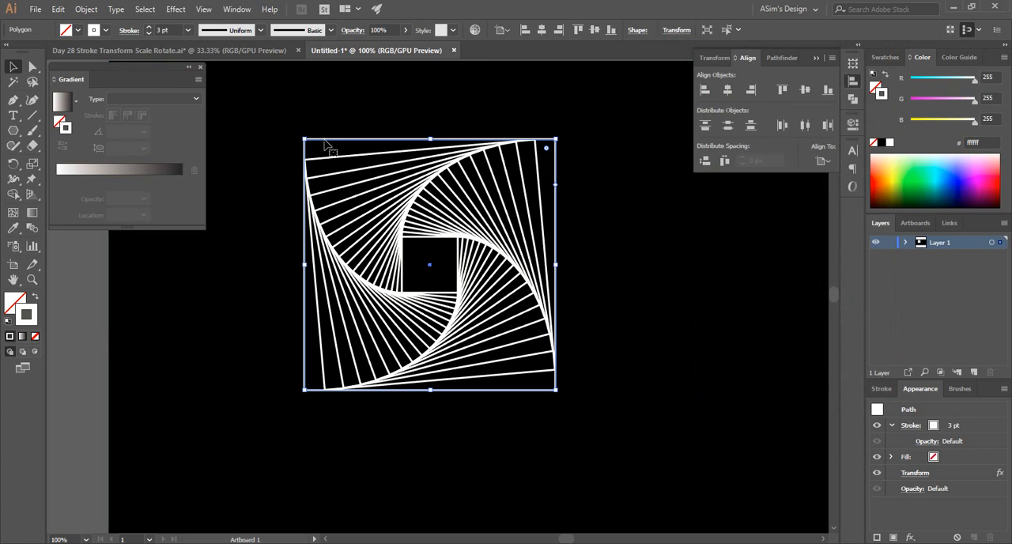
left_click(127, 31)
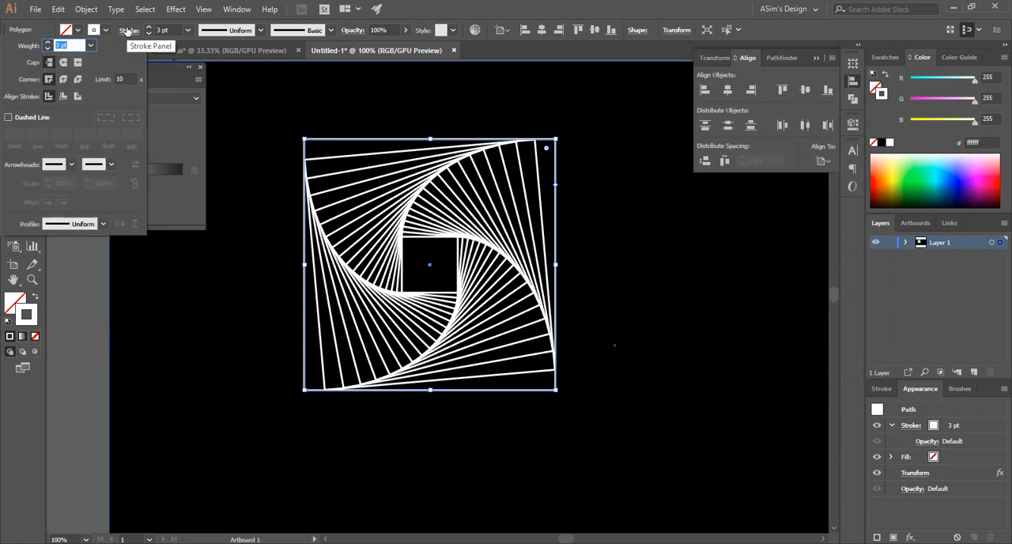
left_click(77, 95)
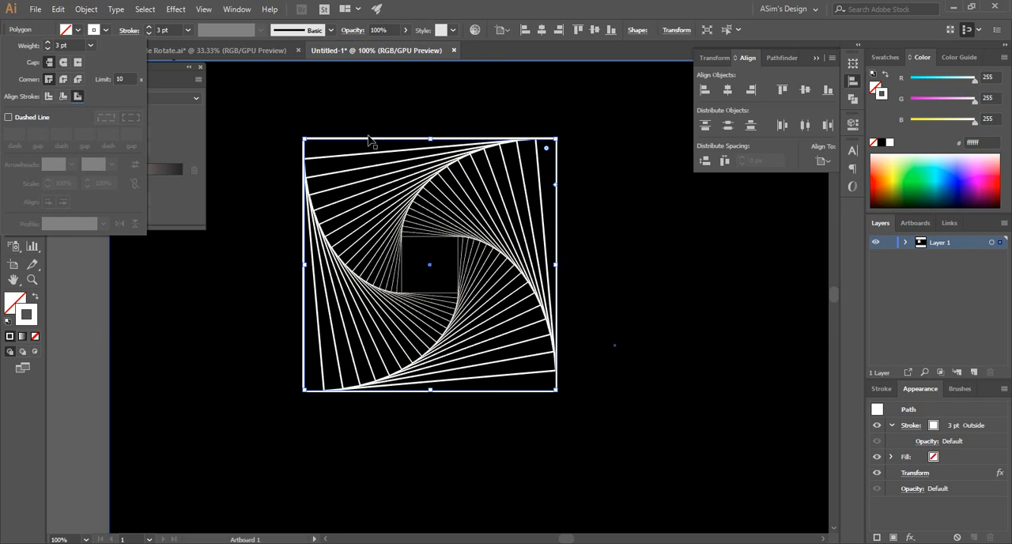
left_click(49, 42)
left_click(49, 42)
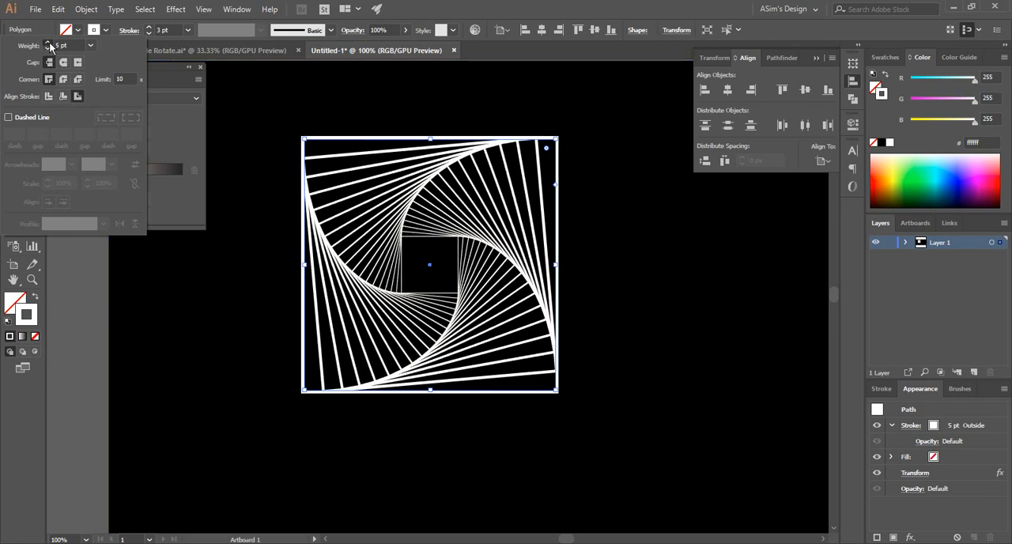
left_click(49, 42)
left_click(49, 42)
left_click(49, 42)
left_click(49, 42)
left_click(49, 41)
left_click(49, 41)
left_click(49, 42)
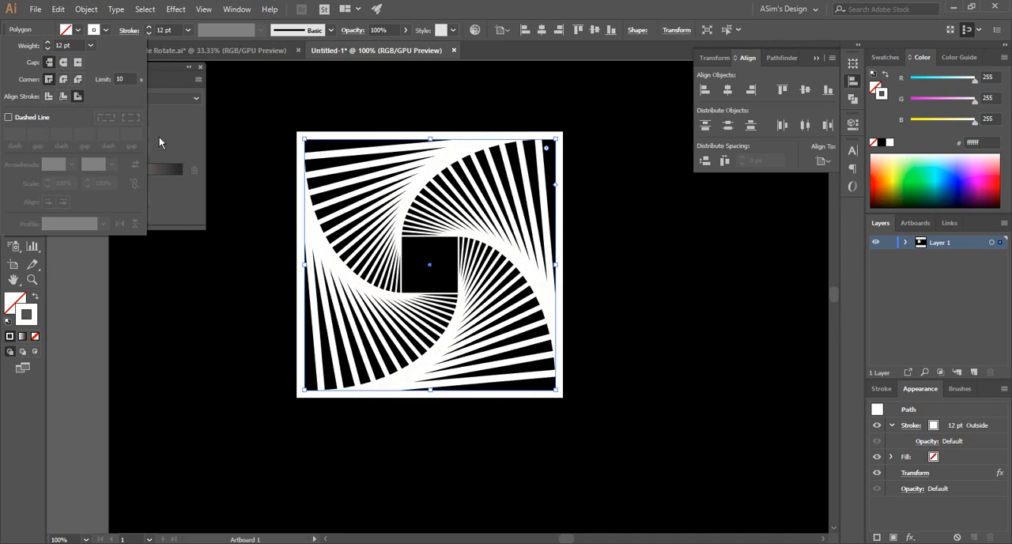
Align the spiral's stroke to the inside and reduce its weight to 3 pt.
left_click(63, 97)
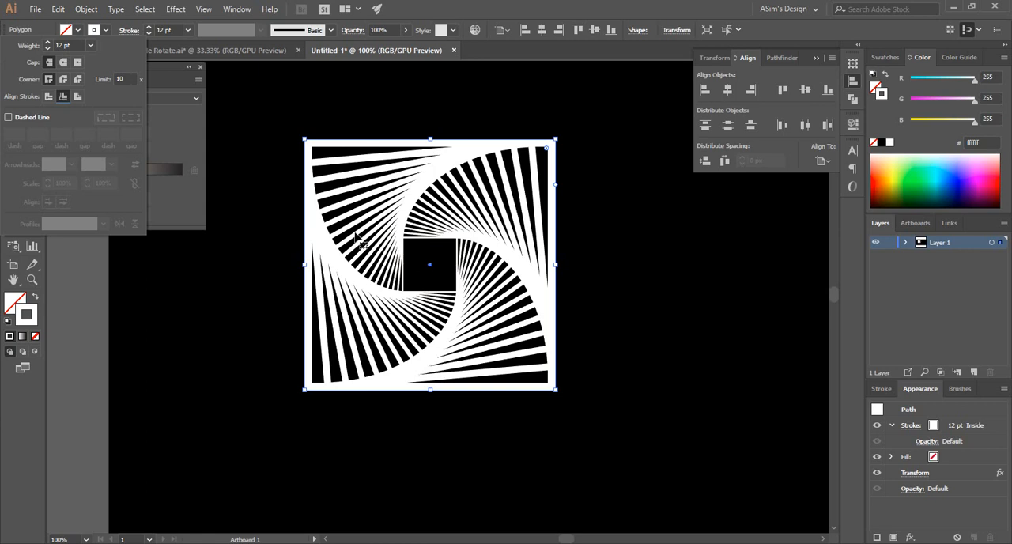
left_click(47, 47)
left_click(46, 47)
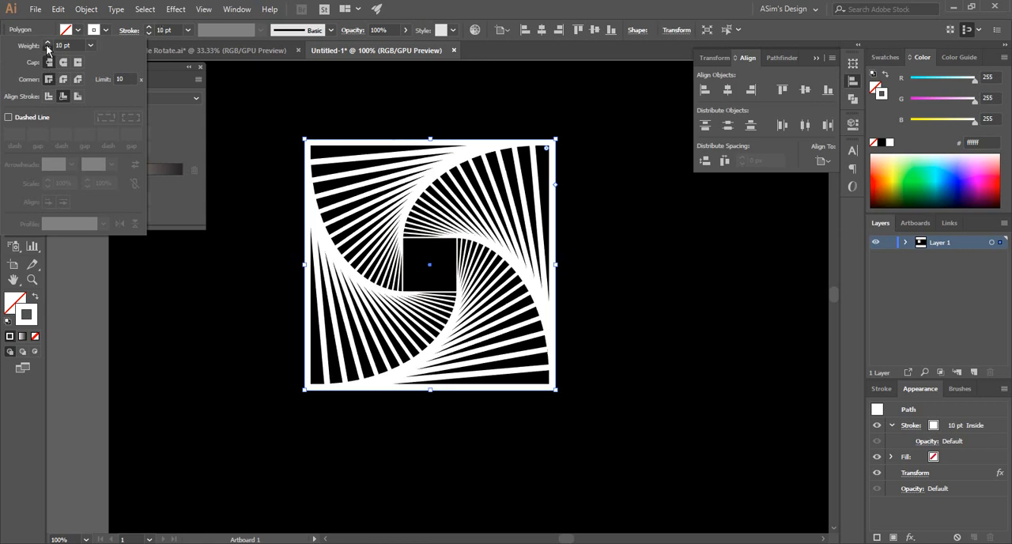
left_click(47, 47)
left_click(46, 48)
left_click(47, 48)
left_click(47, 47)
left_click(46, 48)
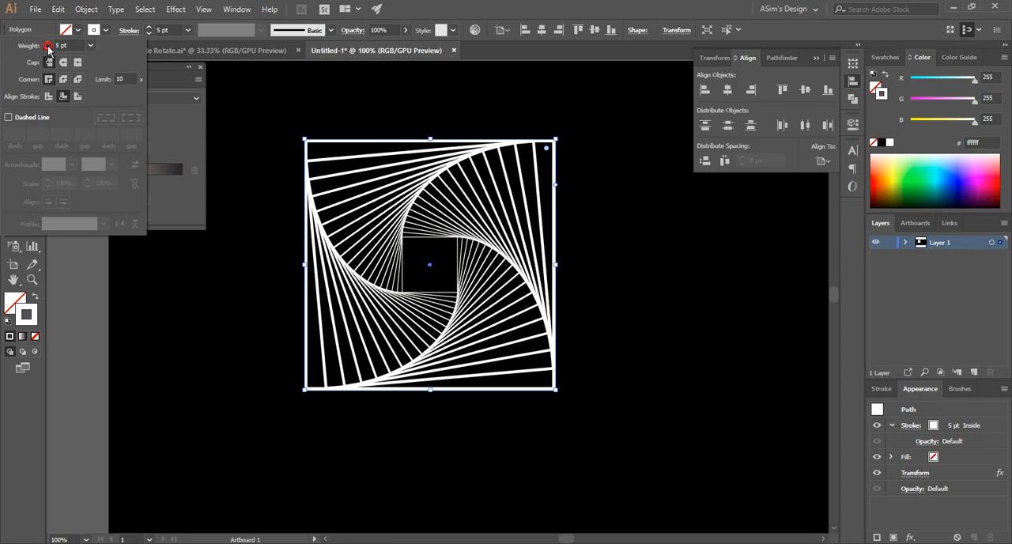
left_click(47, 47)
left_click(47, 48)
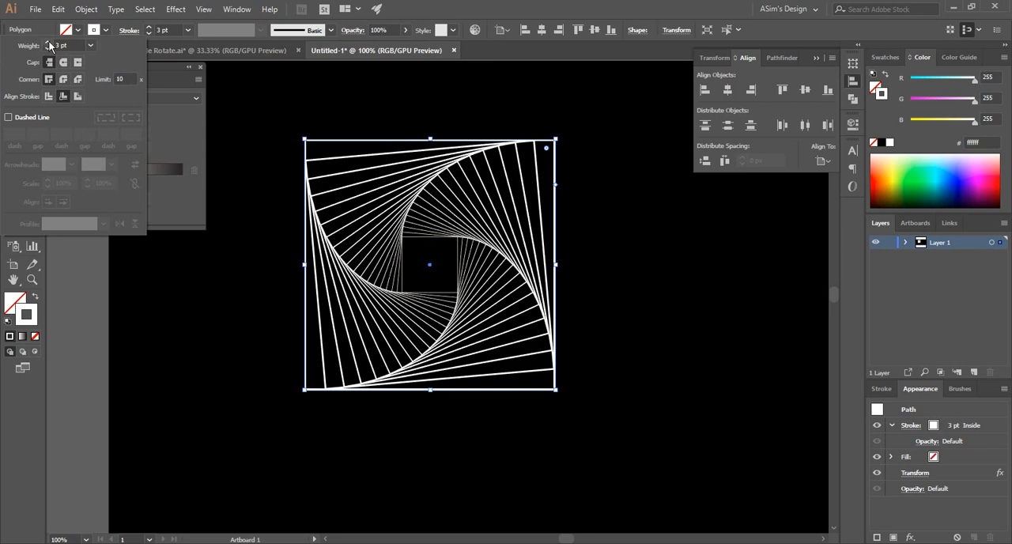
Try a 5 pt stroke weight and centre stroke alignment, restoring 3 pt and inside alignment.
left_click(48, 41)
left_click(48, 41)
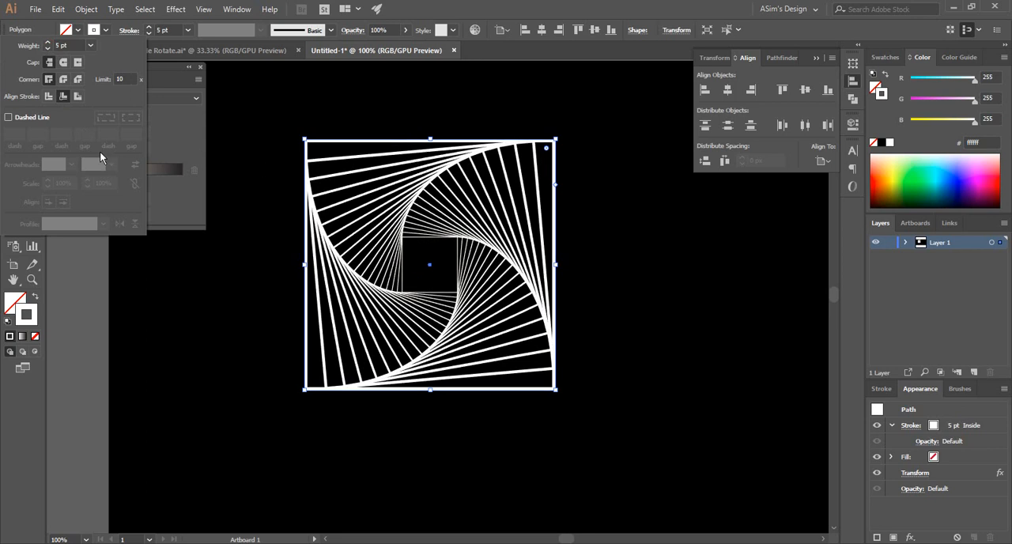
left_click(47, 49)
left_click(47, 49)
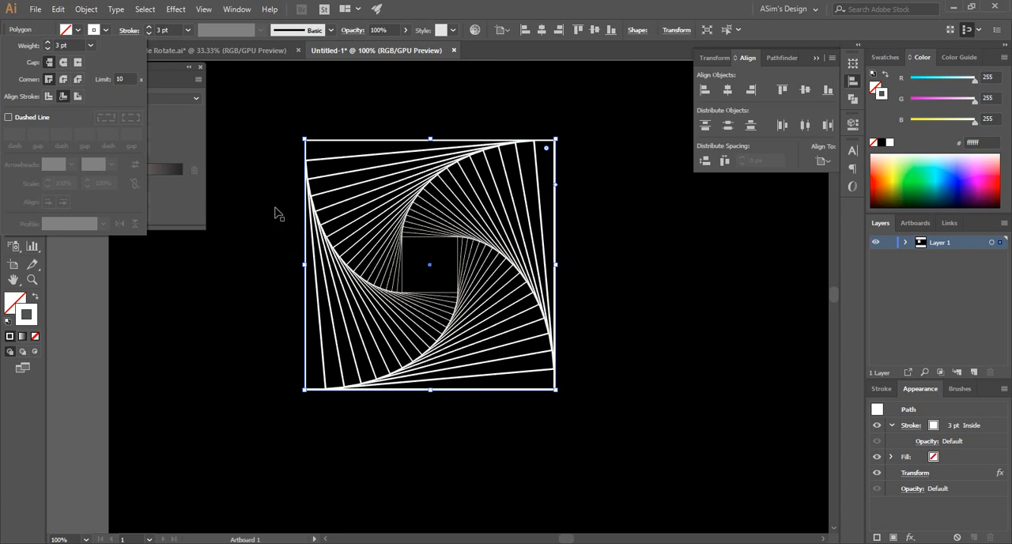
left_click(48, 95)
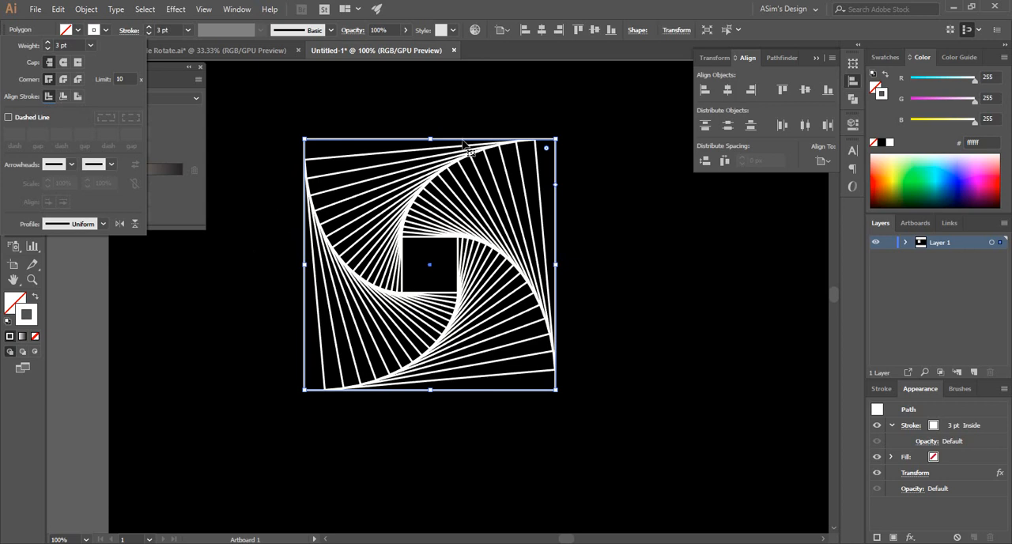
left_click(64, 96)
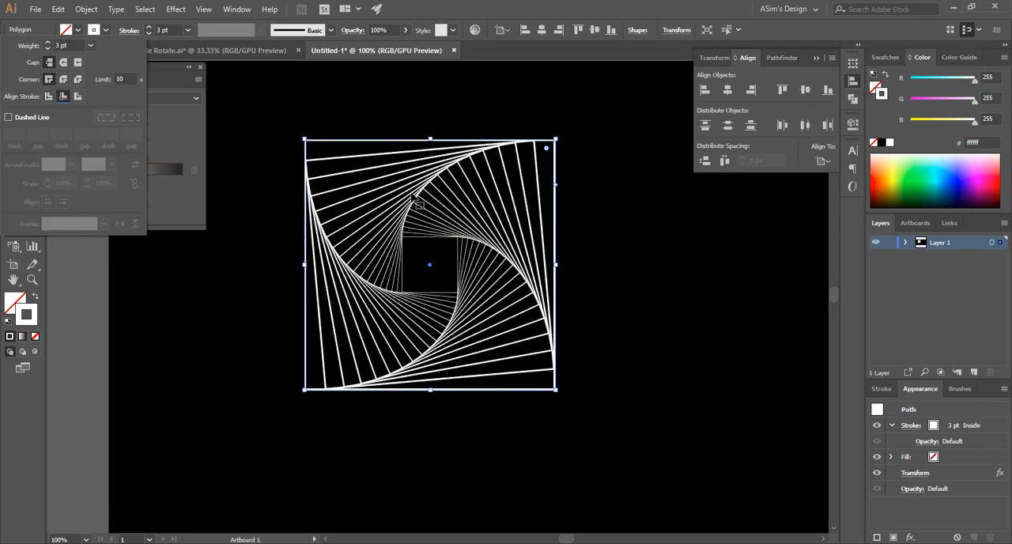
Slightly round all corners of the spiral's square by pulling its corner widget inward.
left_click(546, 150)
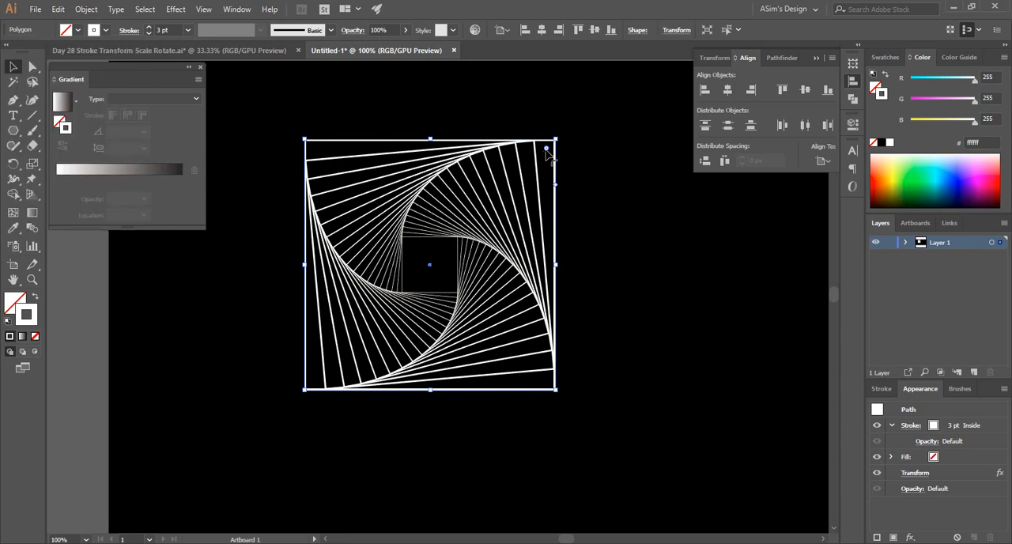
left_click_drag(547, 153, 538, 165)
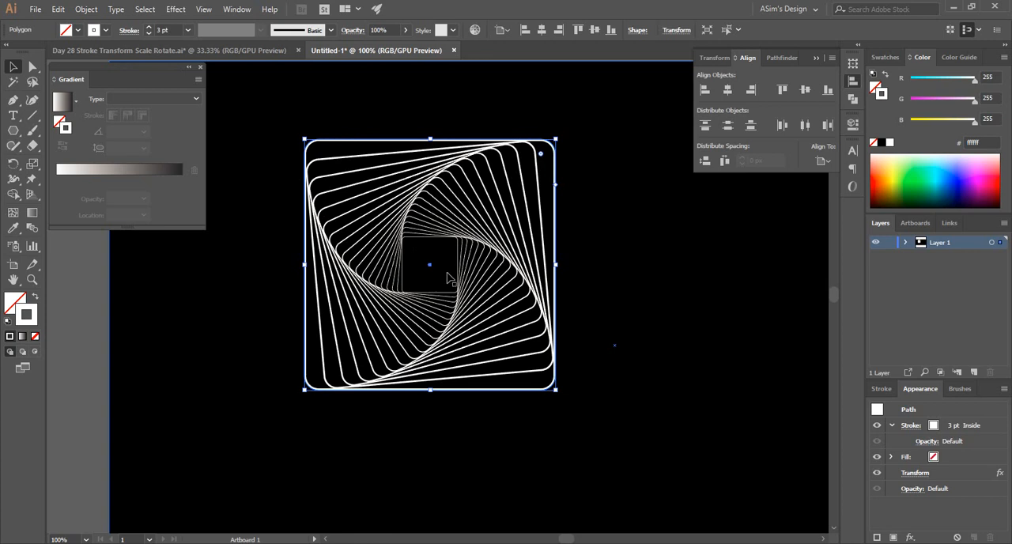
Apply a linear gradient to the spiral's stroke, with a yellow swatch at the start and a magenta swatch at the end.
left_click(22, 338)
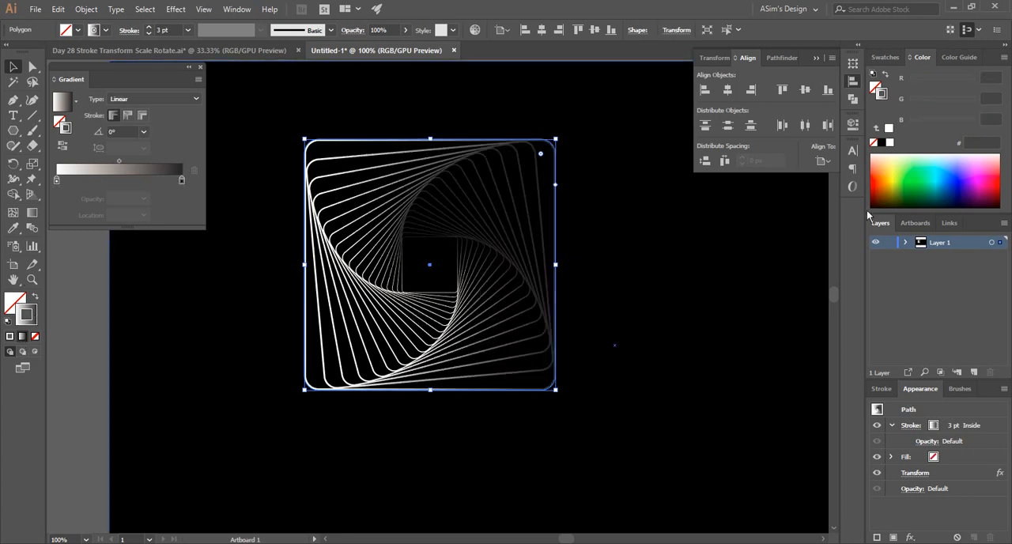
left_click(885, 57)
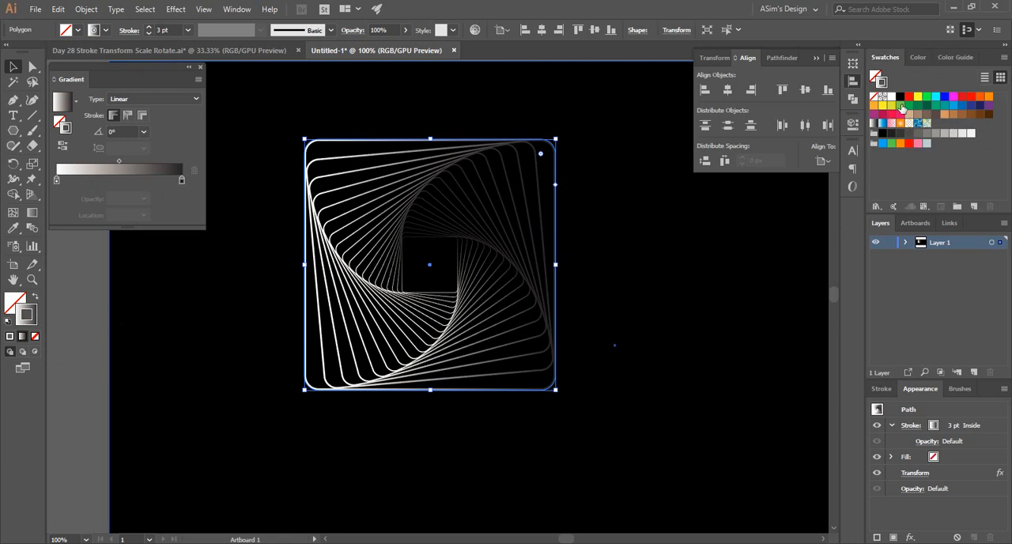
left_click_drag(917, 98, 57, 184)
left_click_drag(57, 184, 57, 182)
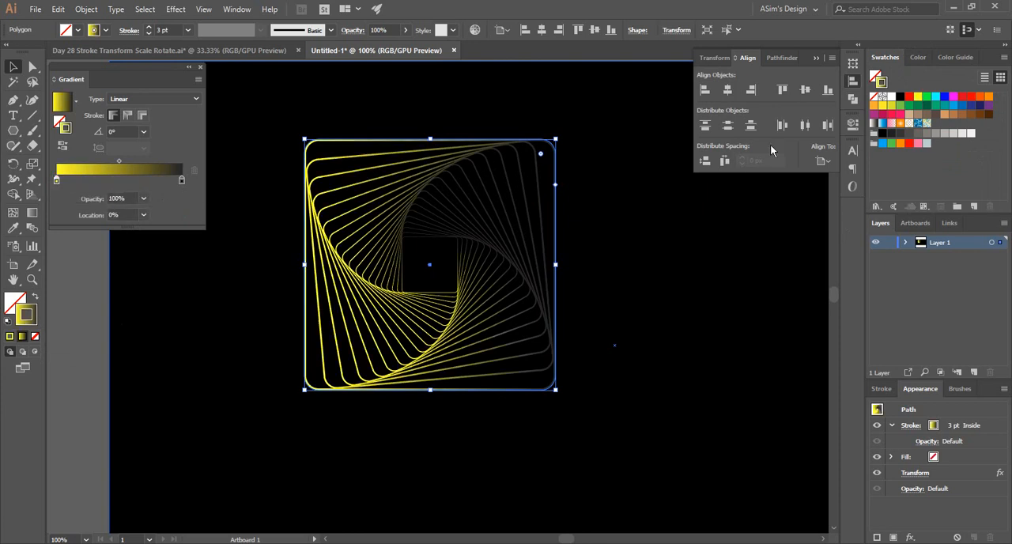
mouse_move(954, 97)
left_mouse_down()
mouse_move(696, 164)
mouse_move(169, 195)
mouse_move(183, 193)
mouse_move(182, 179)
left_mouse_up()
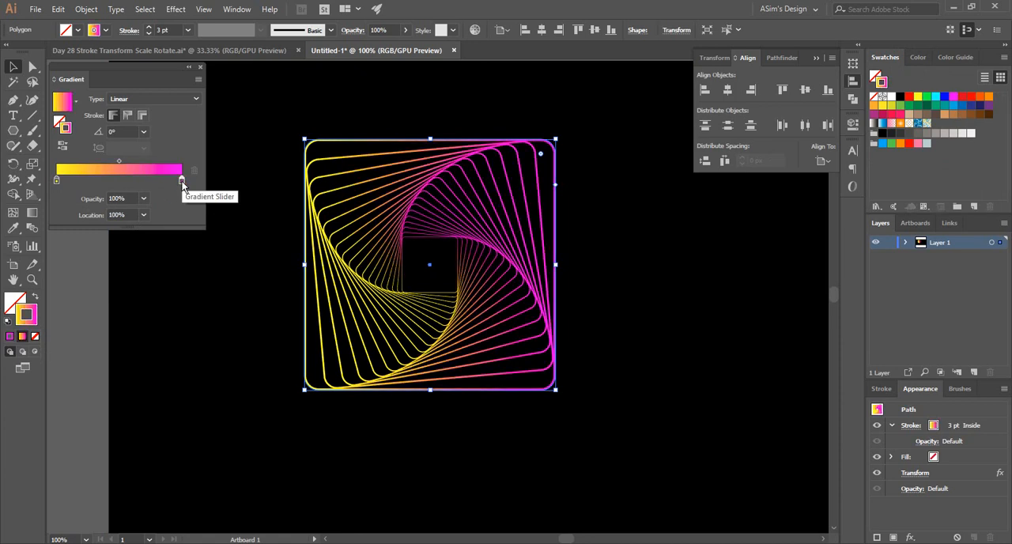
Reselect the spiral and try stroke gradient angles of 90° and -45°.
left_click(610, 253)
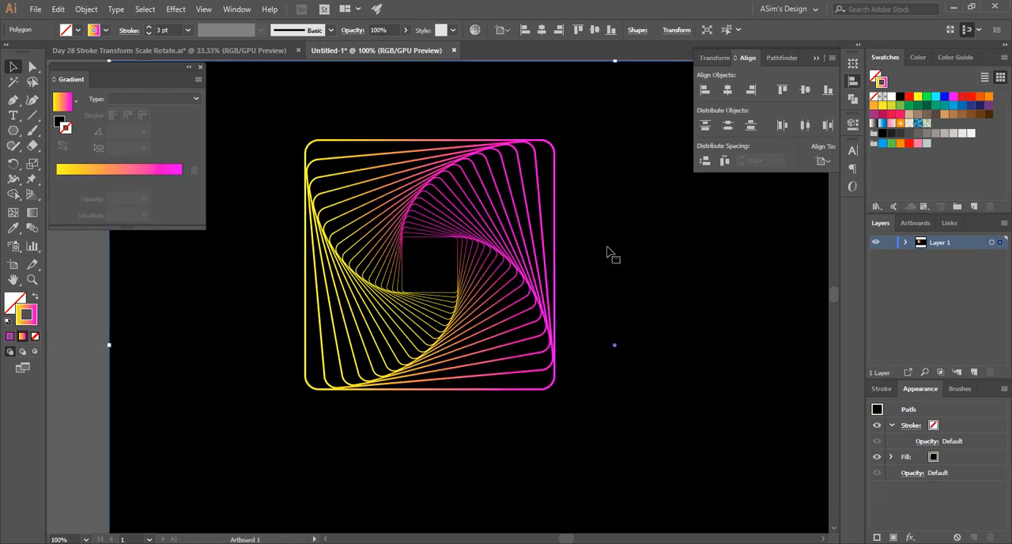
left_click(429, 226)
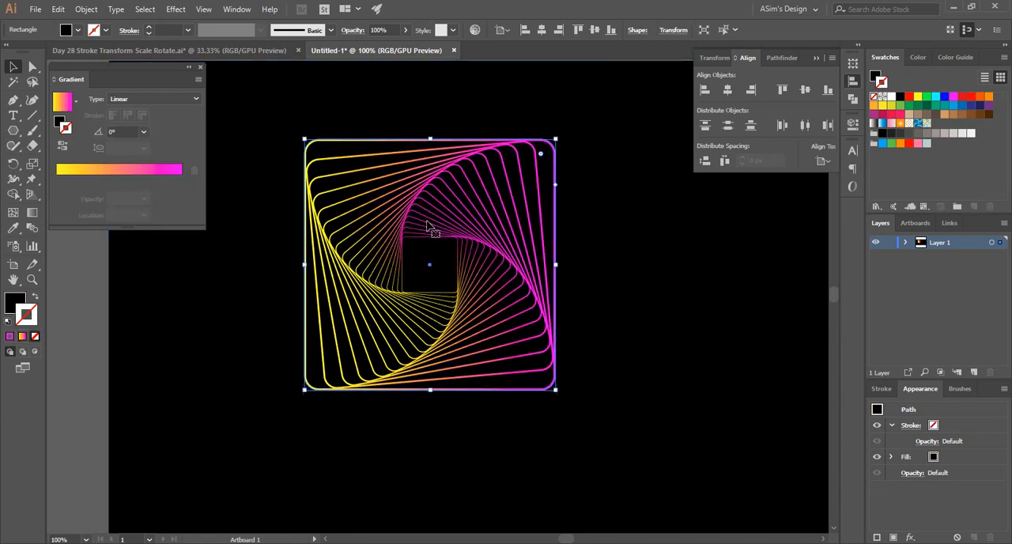
left_click(144, 132)
left_click(161, 201)
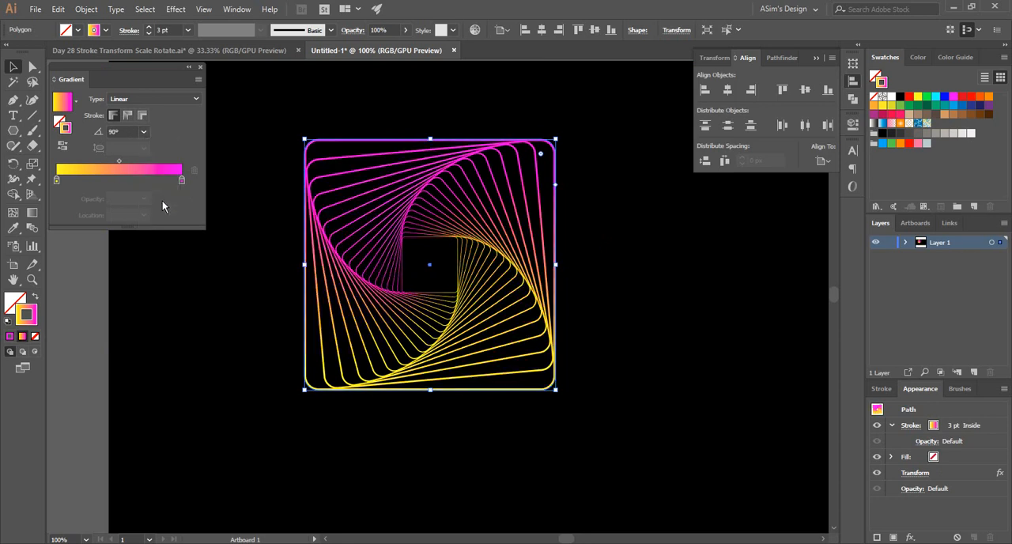
left_click(144, 132)
left_click(159, 291)
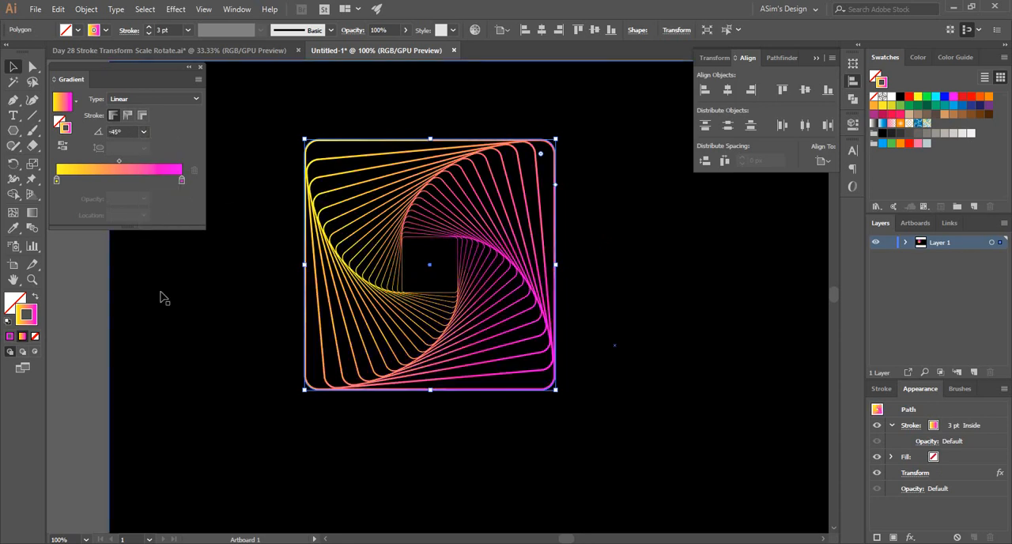
left_click(148, 132)
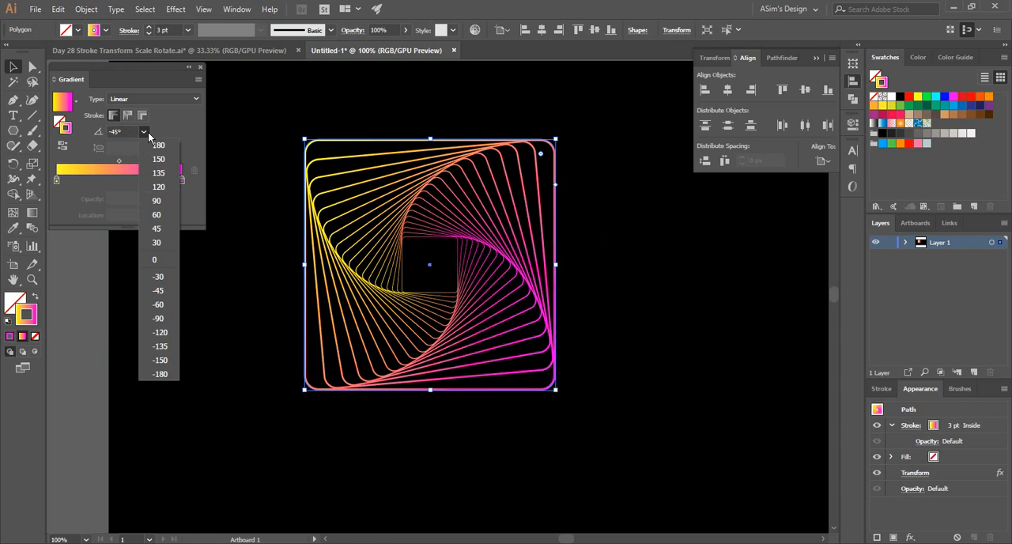
Try the Radial type for the spiral's stroke gradient.
left_click(158, 98)
left_click(158, 123)
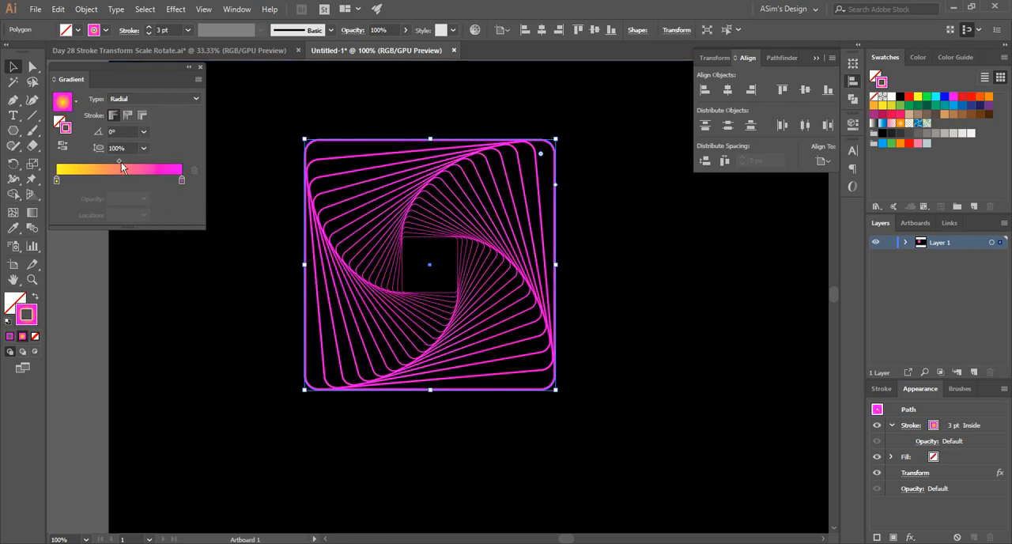
Move the stroke gradient's midpoint to a location of about 53.34% and set the gradient type to Linear.
mouse_move(120, 161)
left_mouse_down()
mouse_move(168, 160)
mouse_move(117, 161)
left_mouse_up()
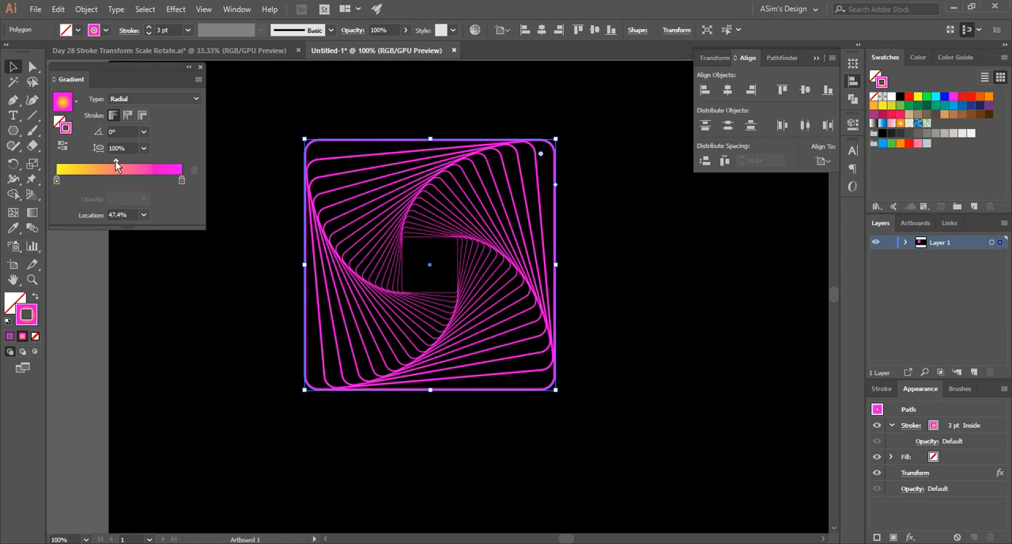
left_click_drag(116, 161, 176, 160)
left_click(181, 163)
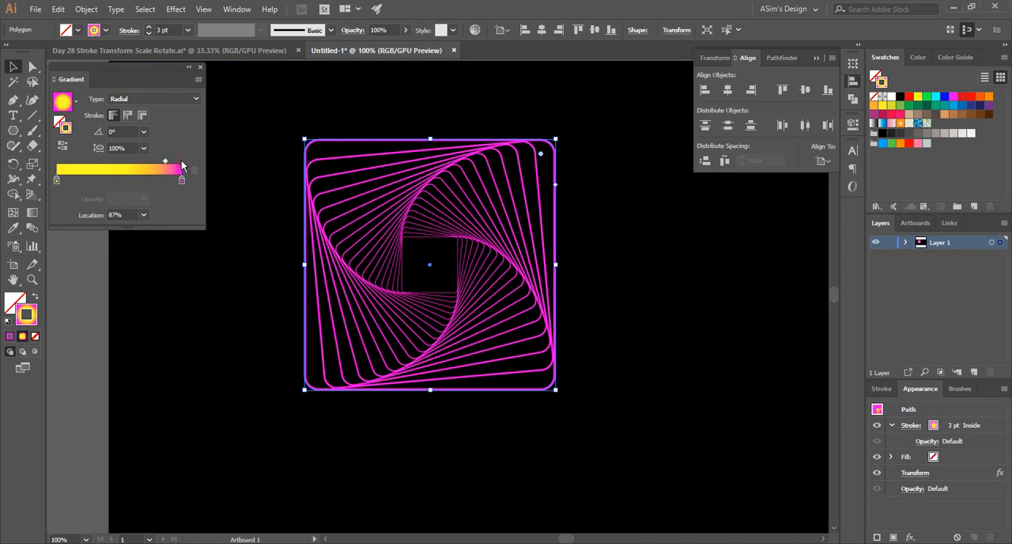
left_click_drag(164, 162, 119, 167)
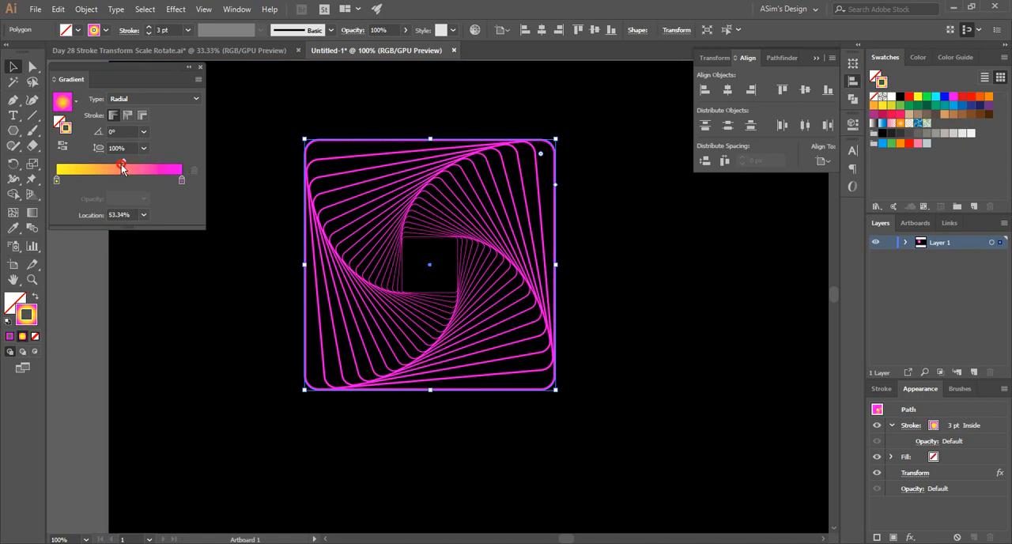
left_click(155, 98)
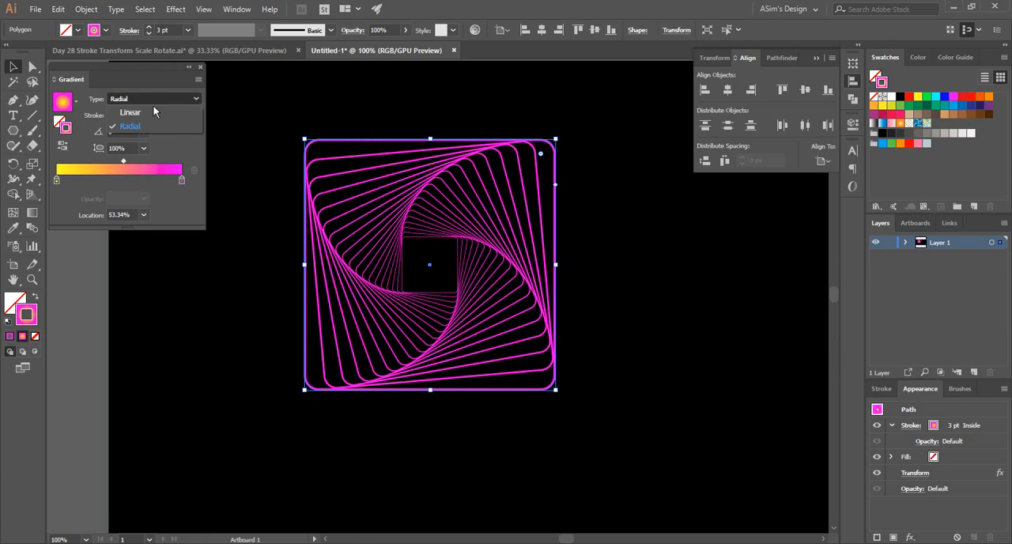
left_click(140, 113)
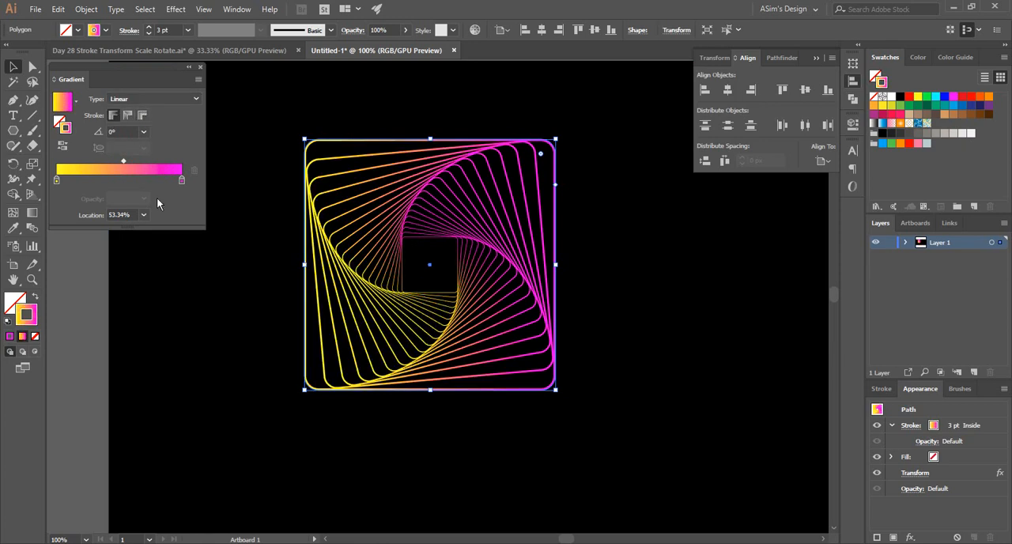
Set the stroke gradient's midpoint location to 50% and deselect the spiral.
left_click(143, 215)
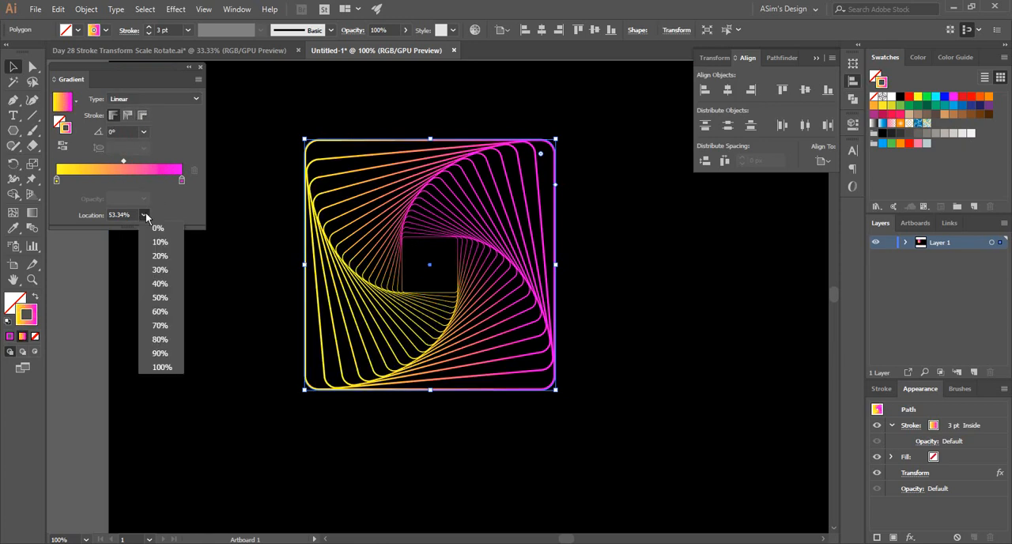
left_click(160, 299)
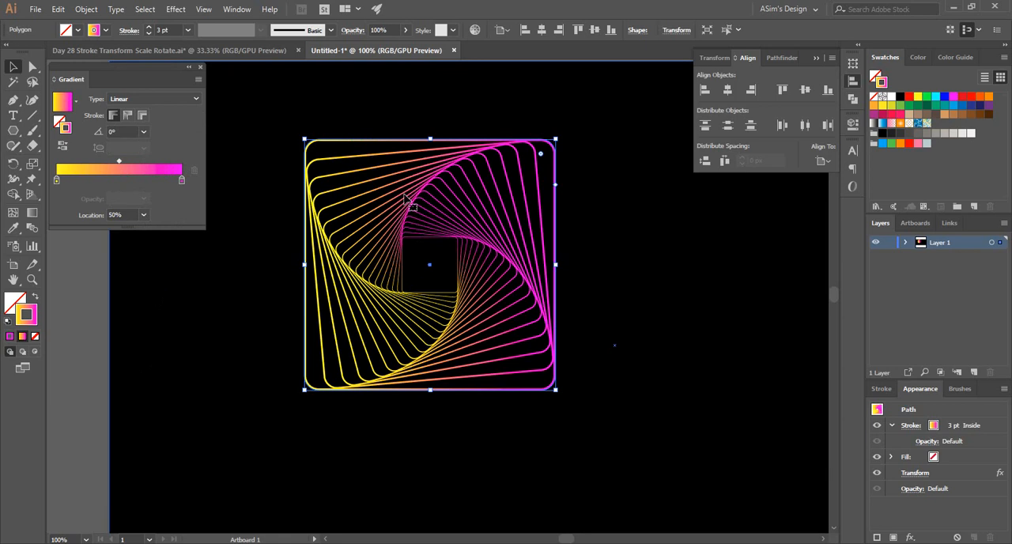
left_click(599, 189)
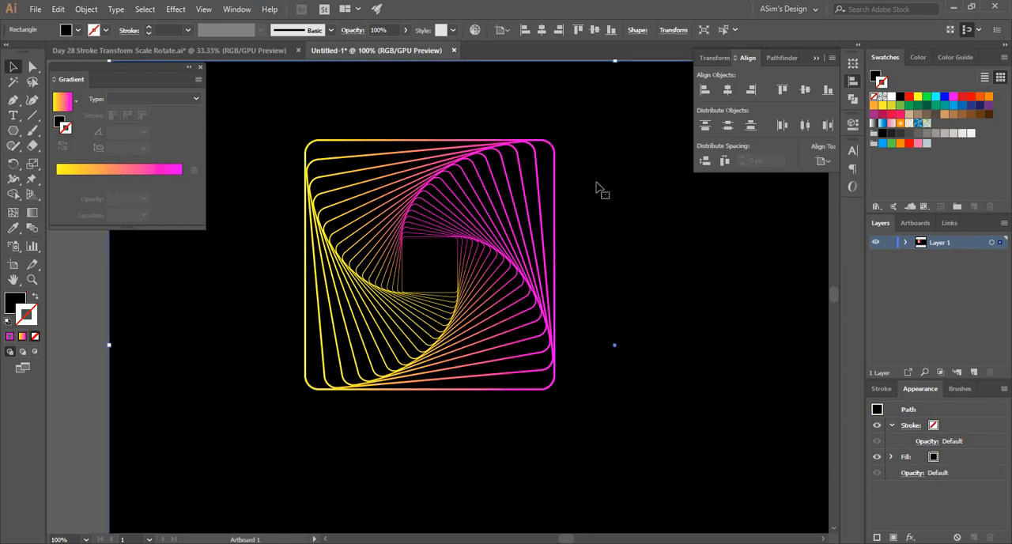
Center the square spiral vertically and horizontally on the black background rectangle.
left_click(486, 227)
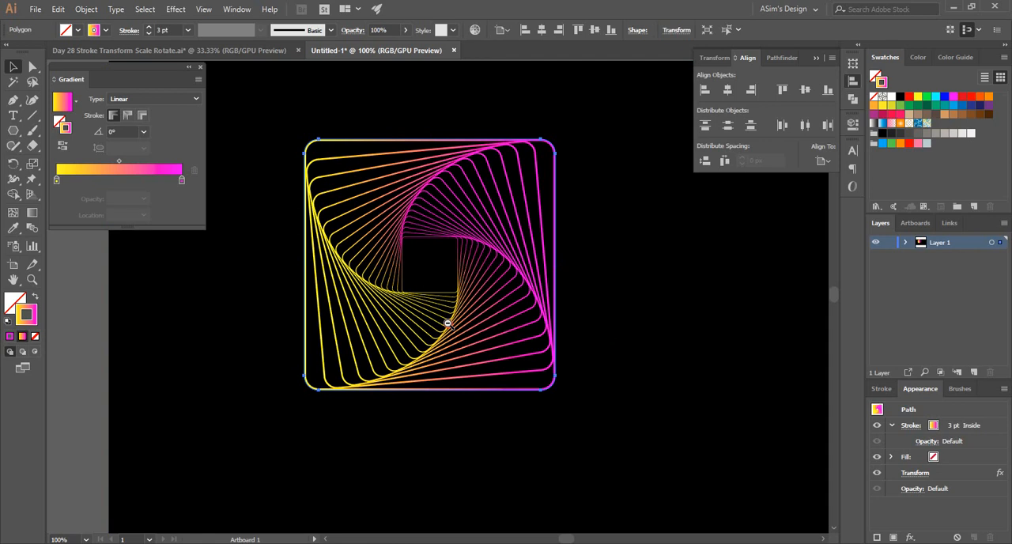
scroll(474, 277, "down", 2)
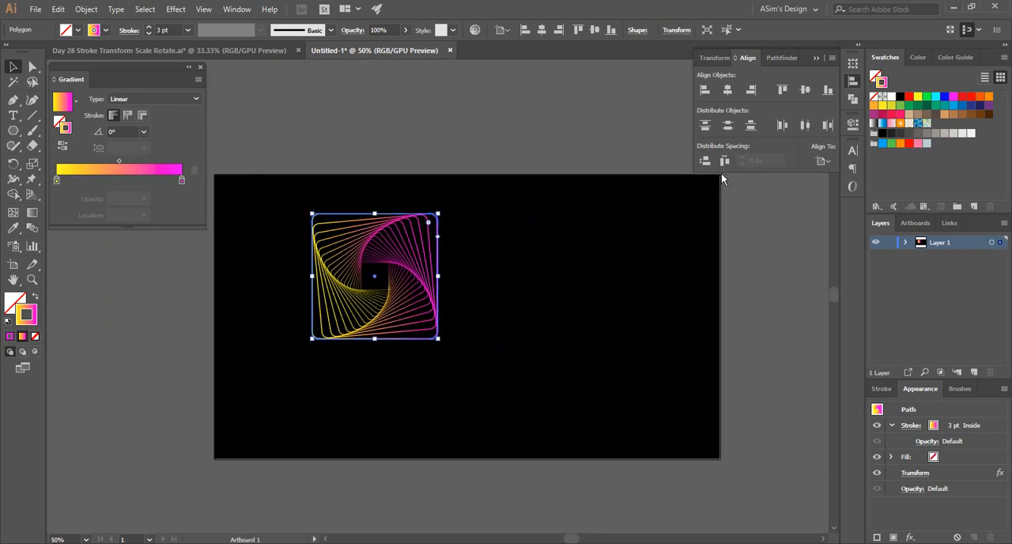
left_click(619, 251, "shift")
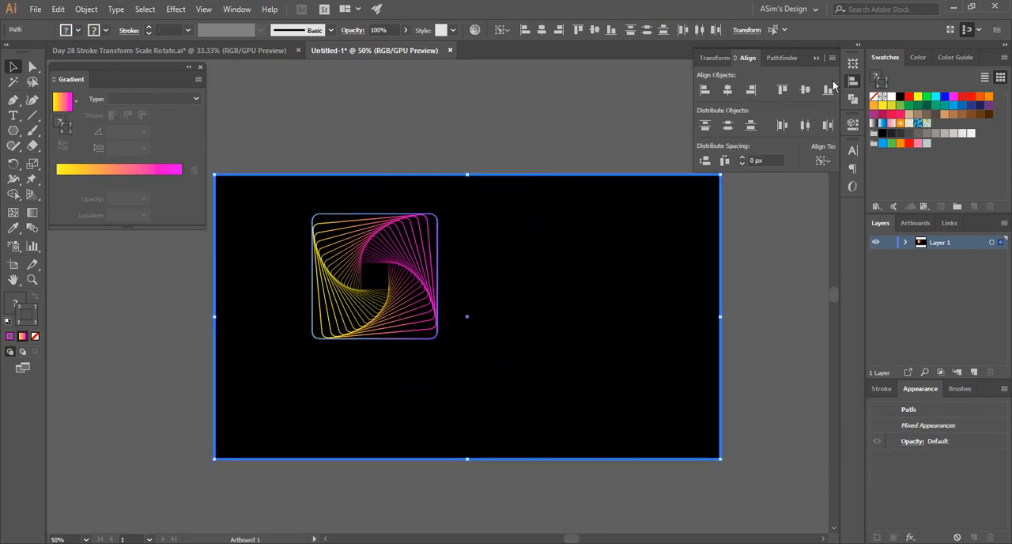
left_click(805, 89)
left_click(461, 125)
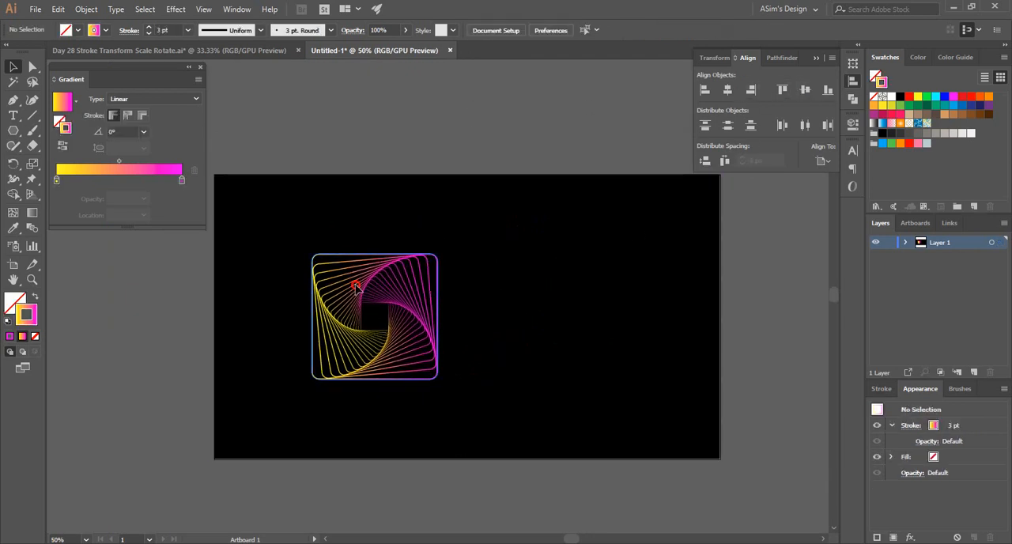
left_click_drag(356, 286, 486, 288)
left_click(569, 223, "shift")
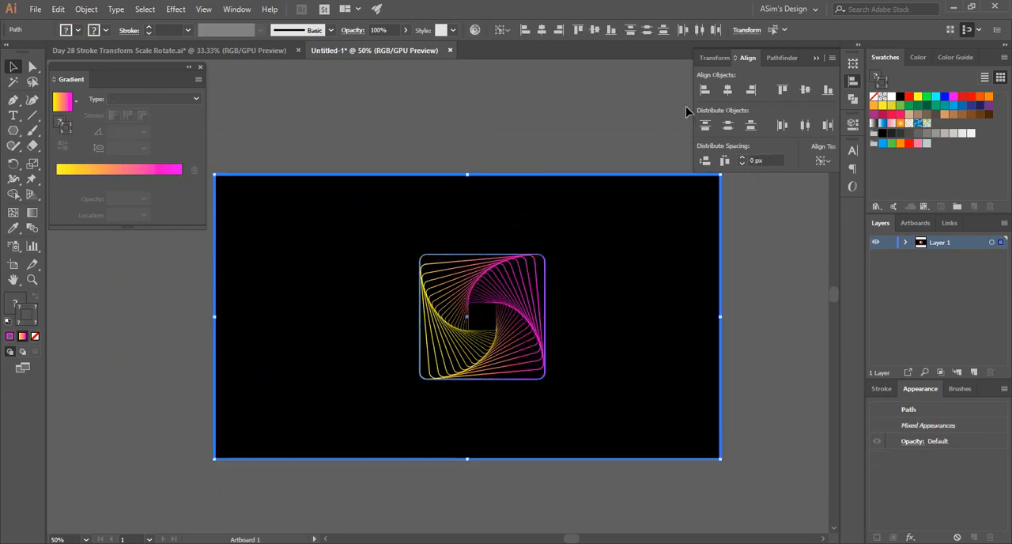
left_click(728, 91)
left_click(484, 136)
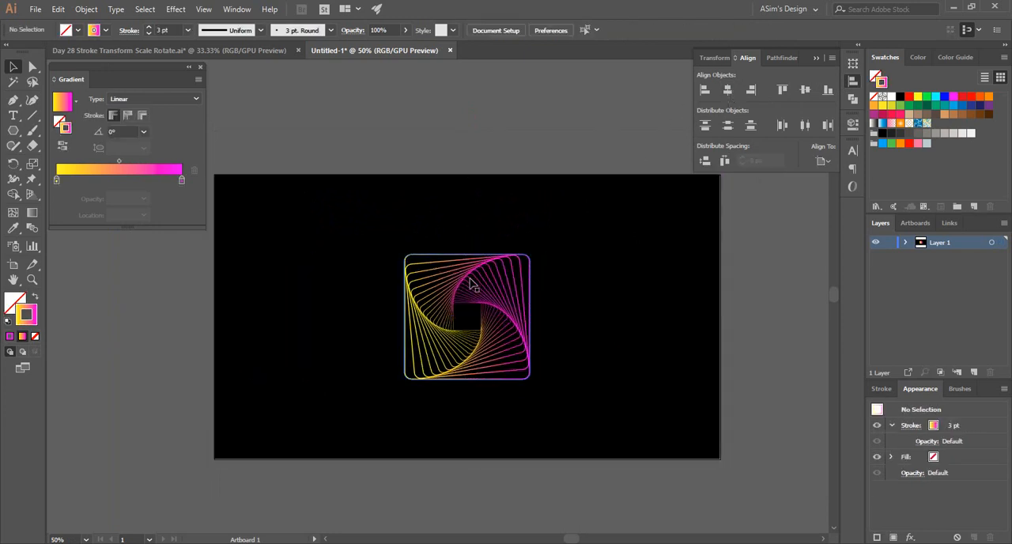
Duplicate the square spiral to the left of the original and raise the copy's polygon side count to 15.
left_click_drag(469, 278, 277, 276)
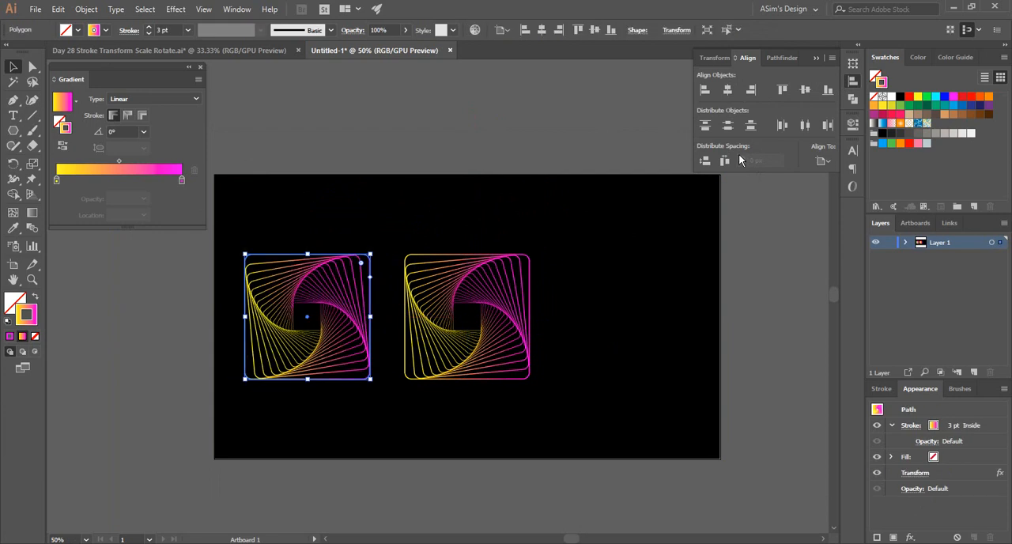
left_click(715, 58)
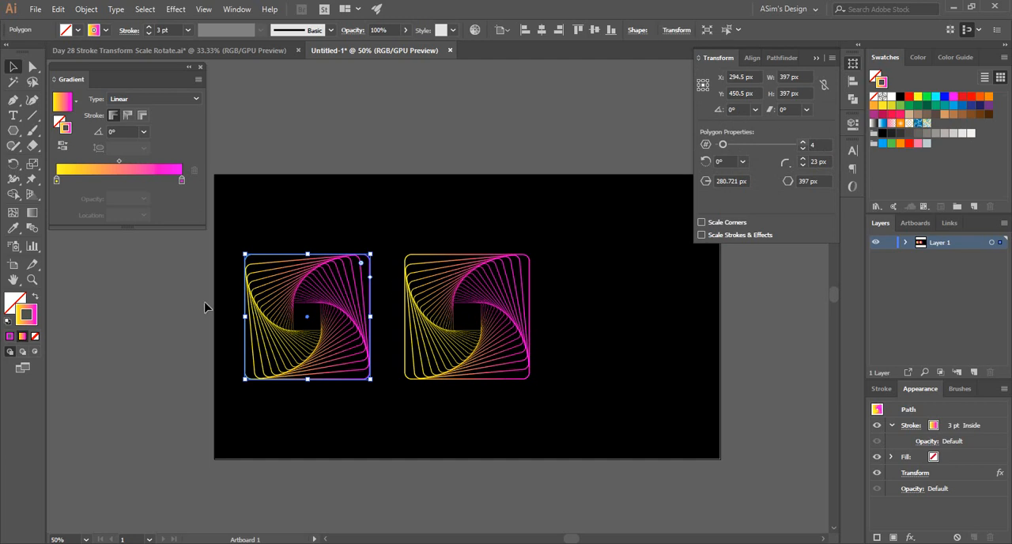
left_click(804, 144)
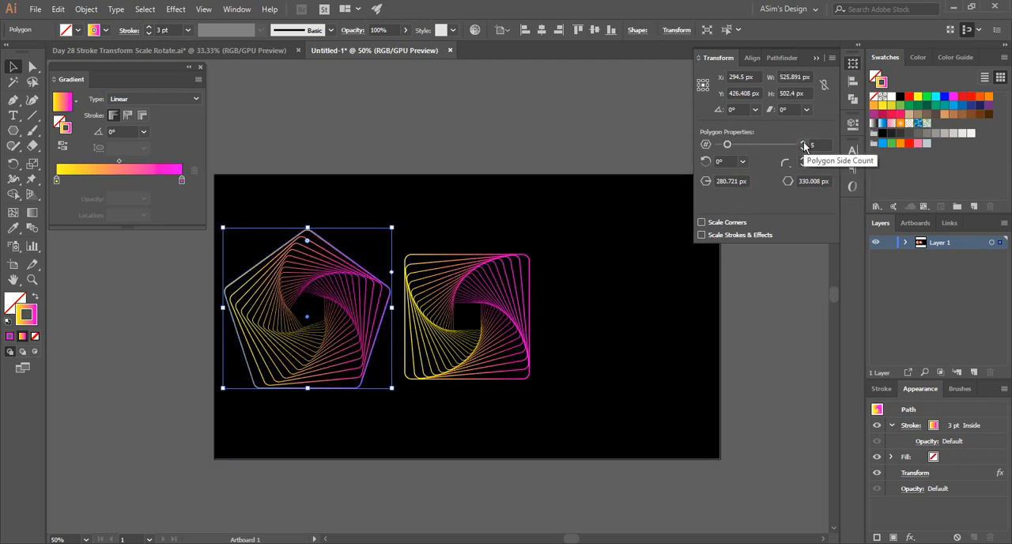
left_click(804, 144)
left_click(803, 145)
left_click(804, 145)
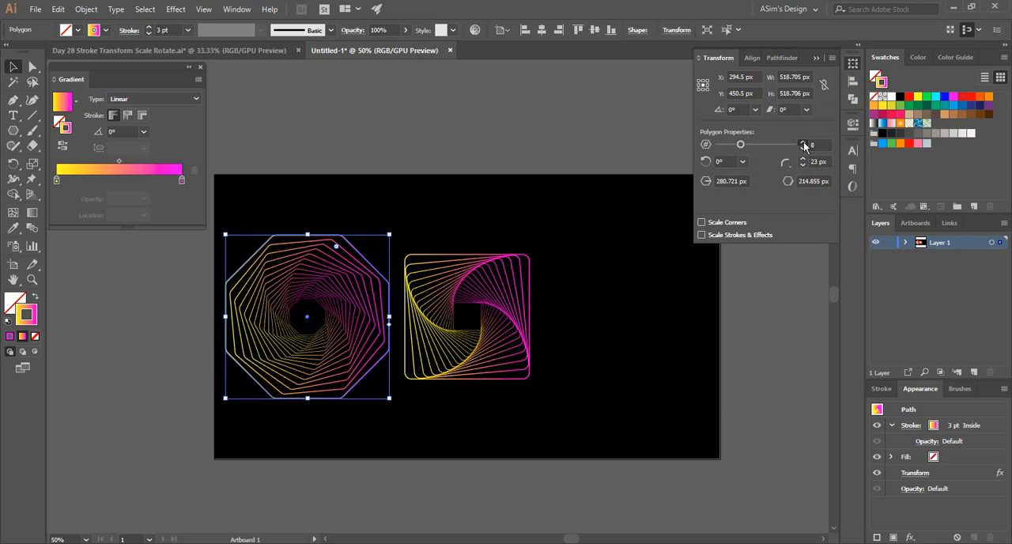
left_click(804, 144)
left_click(804, 144)
left_click(804, 144)
left_click(804, 145)
left_click(804, 144)
left_click(804, 145)
left_click(804, 144)
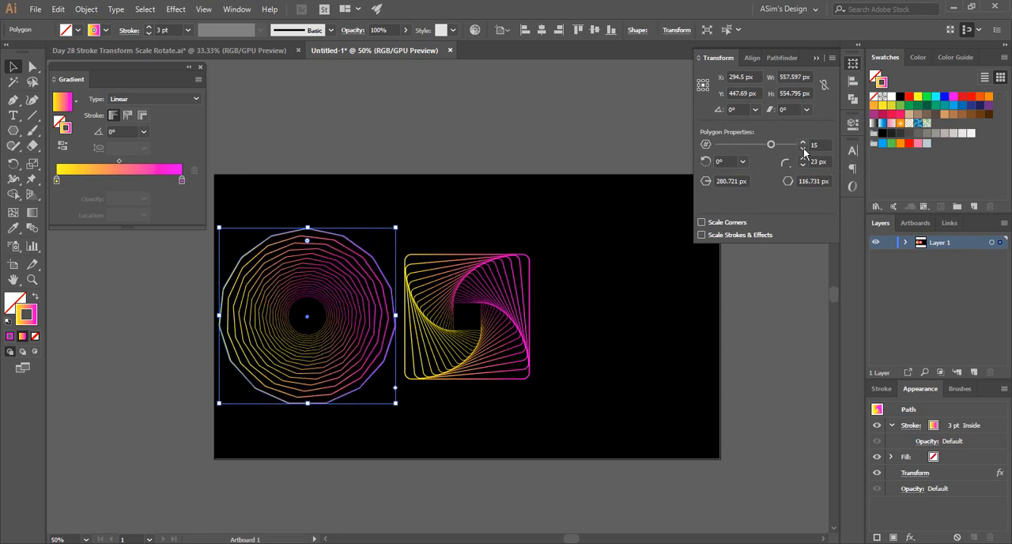
Reduce the copied spiral's polygon side count to 6.
left_click(803, 149)
left_click(803, 148)
left_click(803, 149)
left_click(803, 149)
left_click(803, 149)
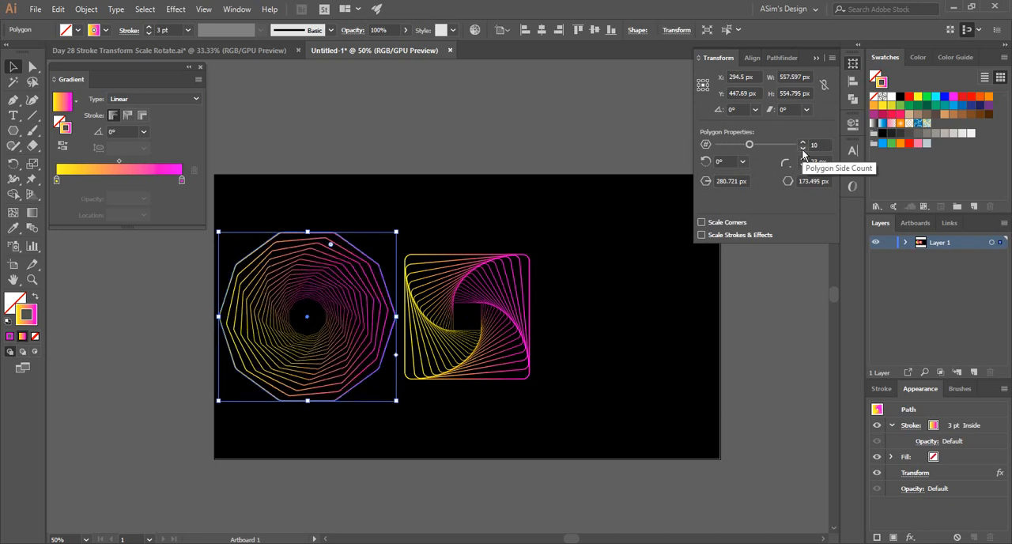
left_click(804, 149)
left_click(803, 149)
left_click(803, 148)
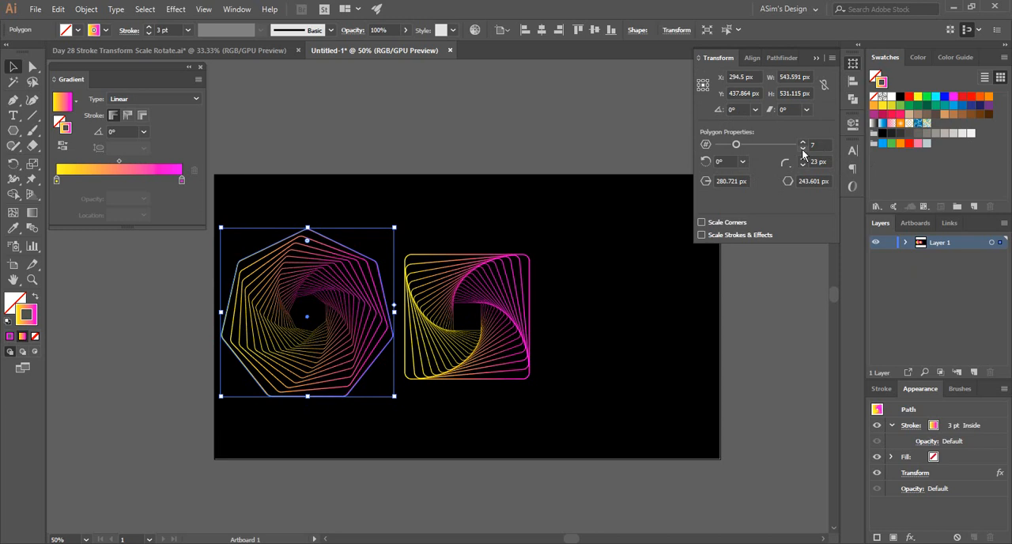
left_click(803, 149)
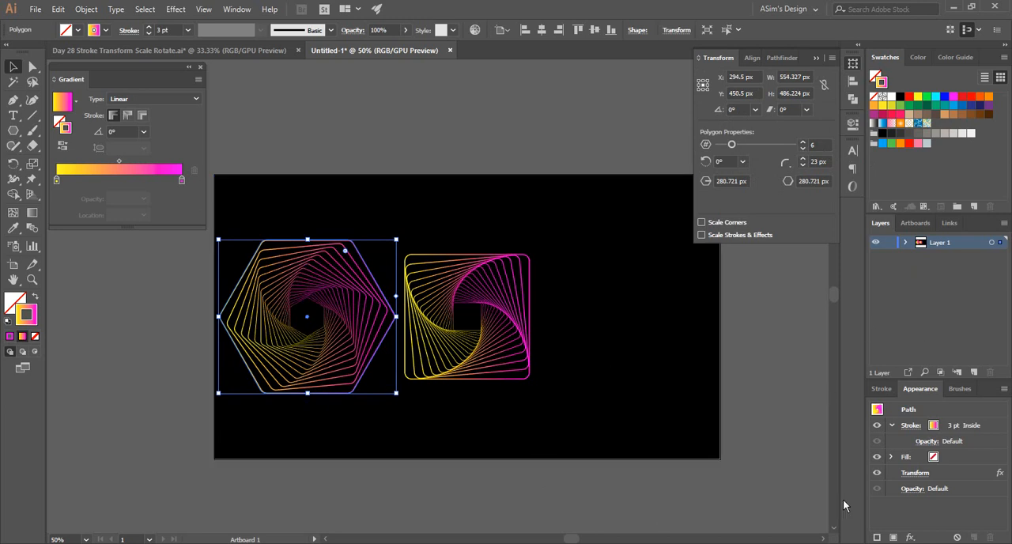
Edit the hexagon spiral's Transform effect with preview on and try larger rotation angles up to 29°.
left_click(914, 474)
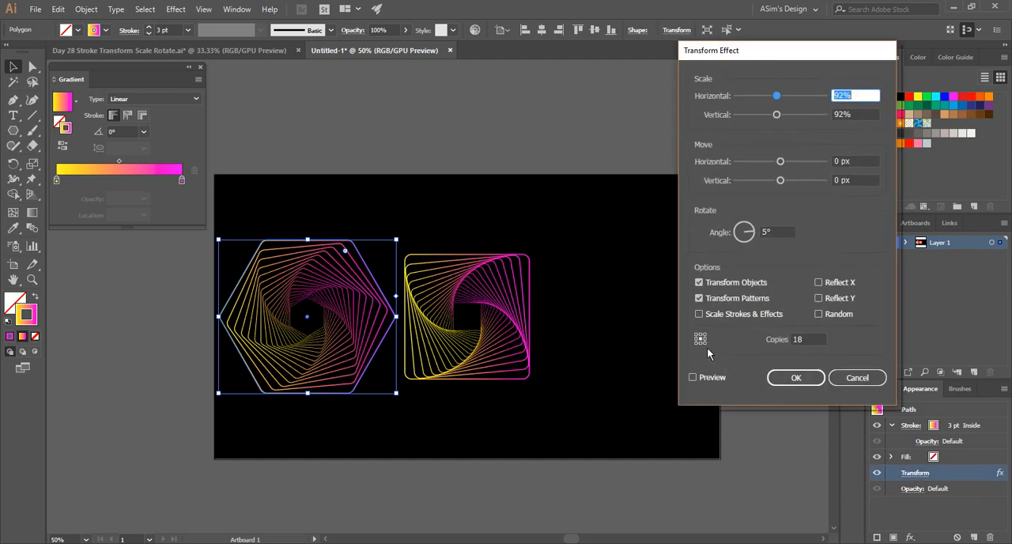
left_click(693, 378)
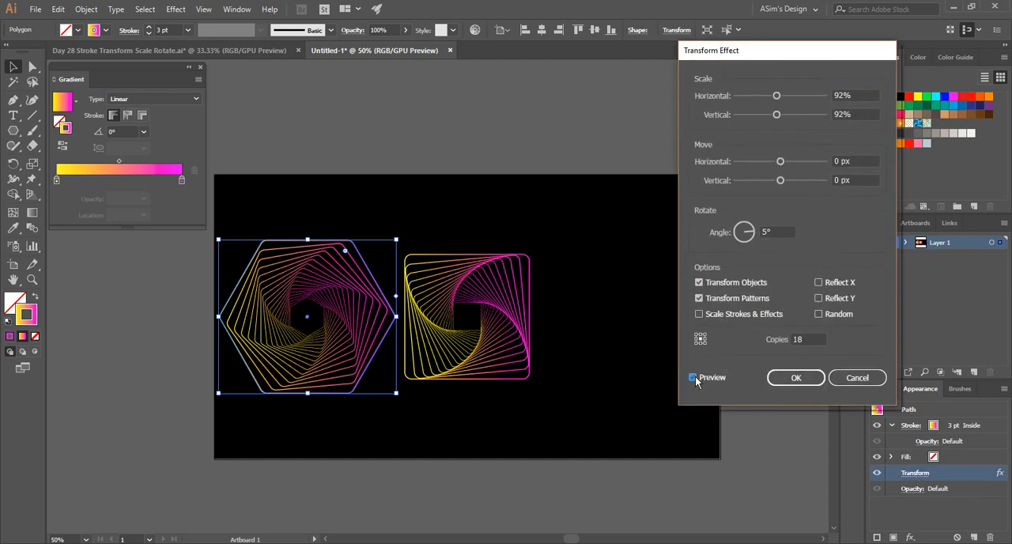
left_click(764, 232)
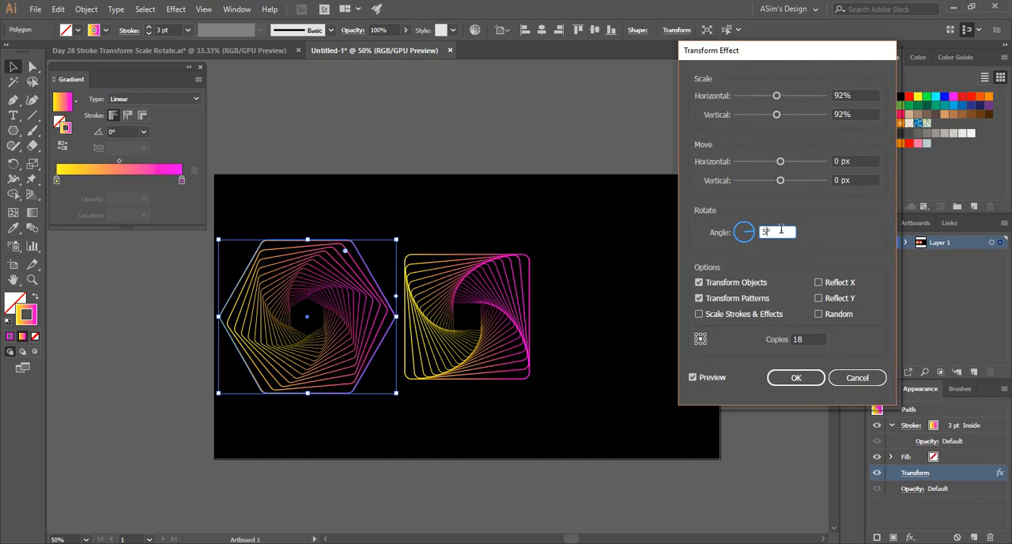
key("Up")
key("Up")
key("Up")
key("Up")
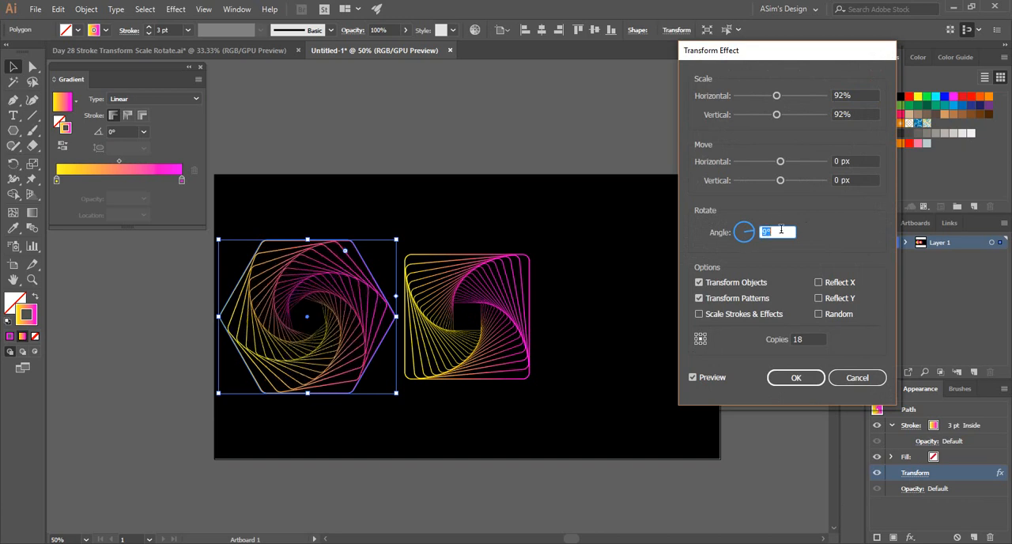
key("Up")
key("Up")
key("Up")
key("Up")
key("Up")
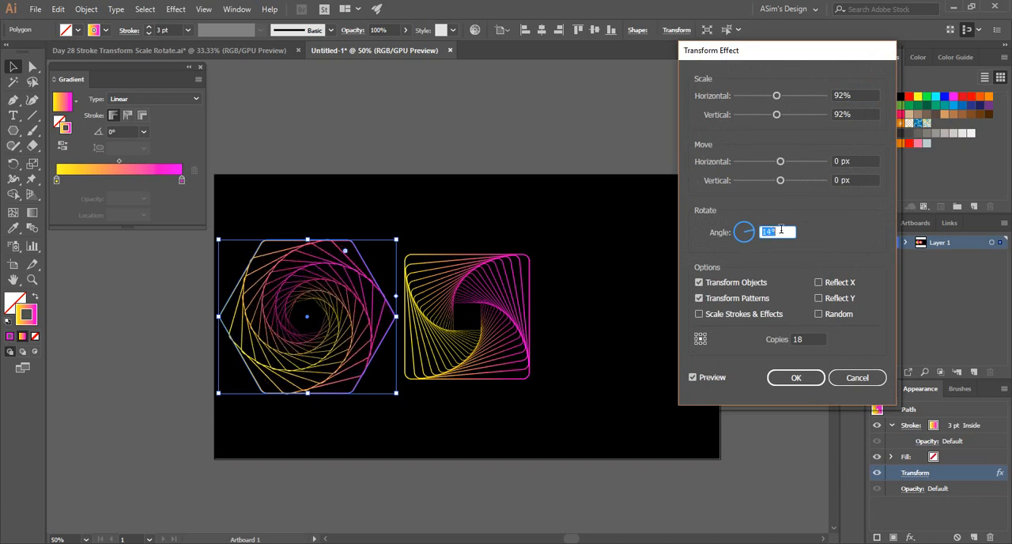
key("Up")
key("Up")
key("Up")
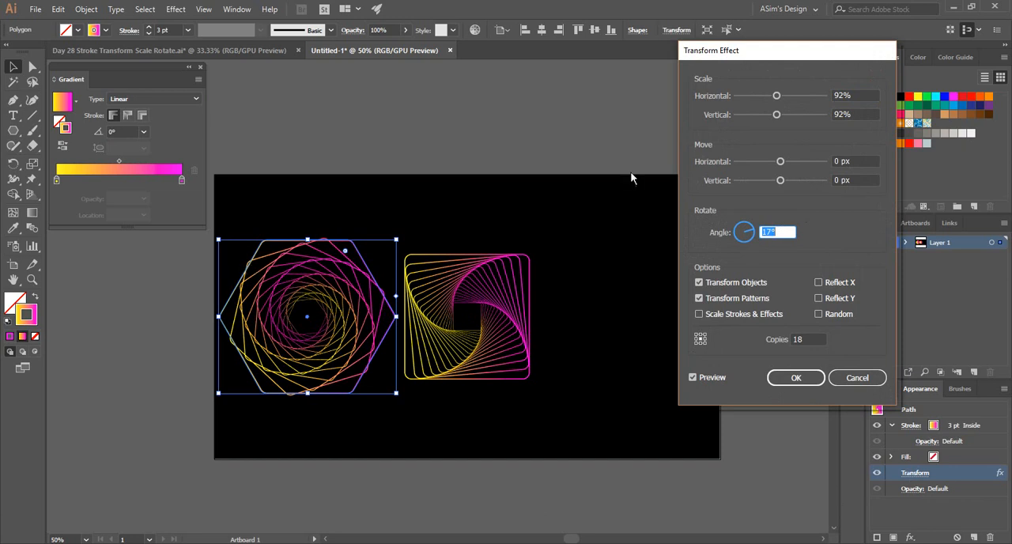
key("Up")
key("Up")
key("Up")
key("Up")
key("Up")
key("Up")
key("Up")
key("Up")
key("Up")
key("Up")
key("Up")
key("Up")
key("Up")
key("Up")
key("Up")
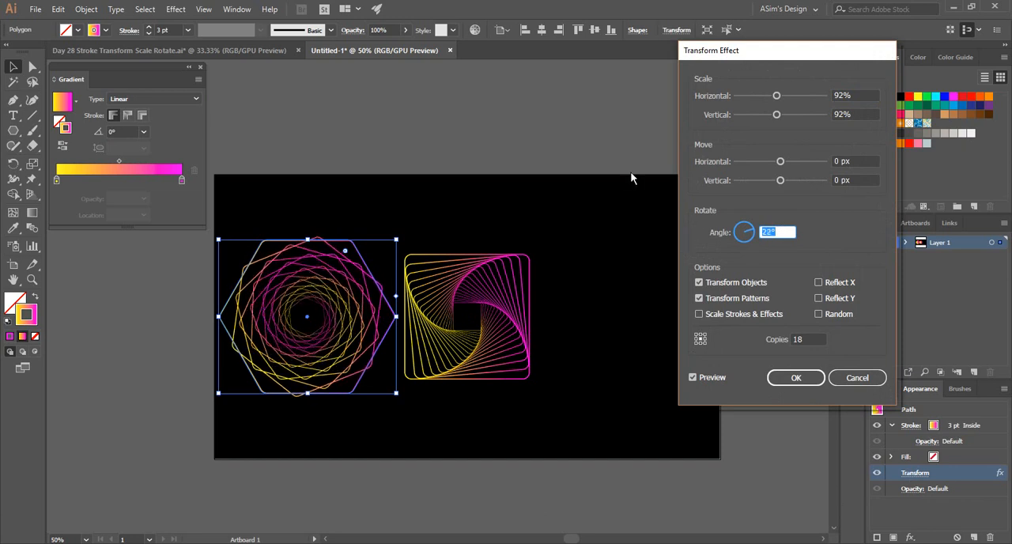
Set the rotation angle of the hexagon's Transform effect to 11°, apply it and deselect the hexagon.
key("Down")
key("Down")
key("Down")
key("Down")
key("Down")
key("Down")
key("Down")
key("Down")
key("Down")
key("Down")
key("Down")
key("Down")
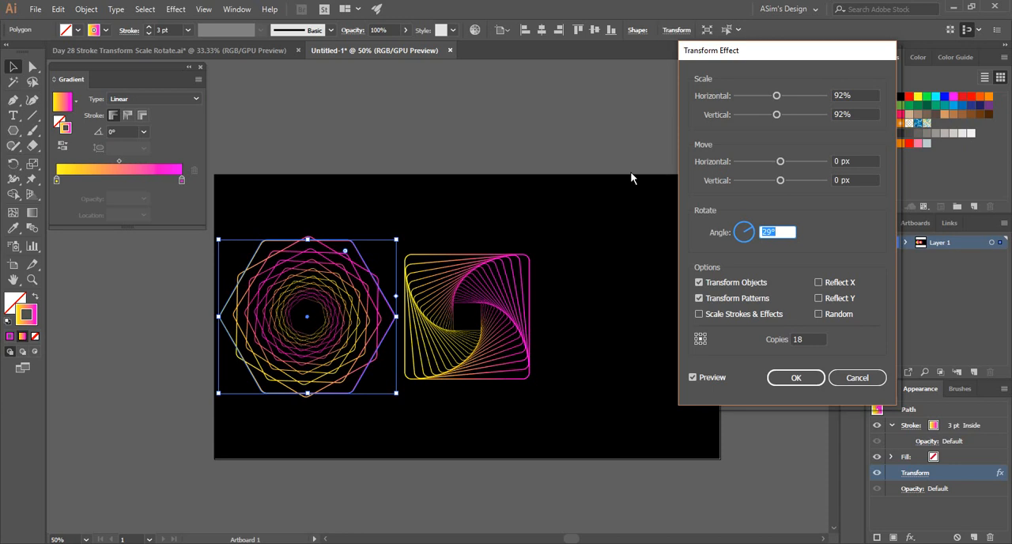
key("Down")
key("Down")
key("Down")
key("Down")
key("Down")
key("Down")
key("Down")
key("Down")
key("Down")
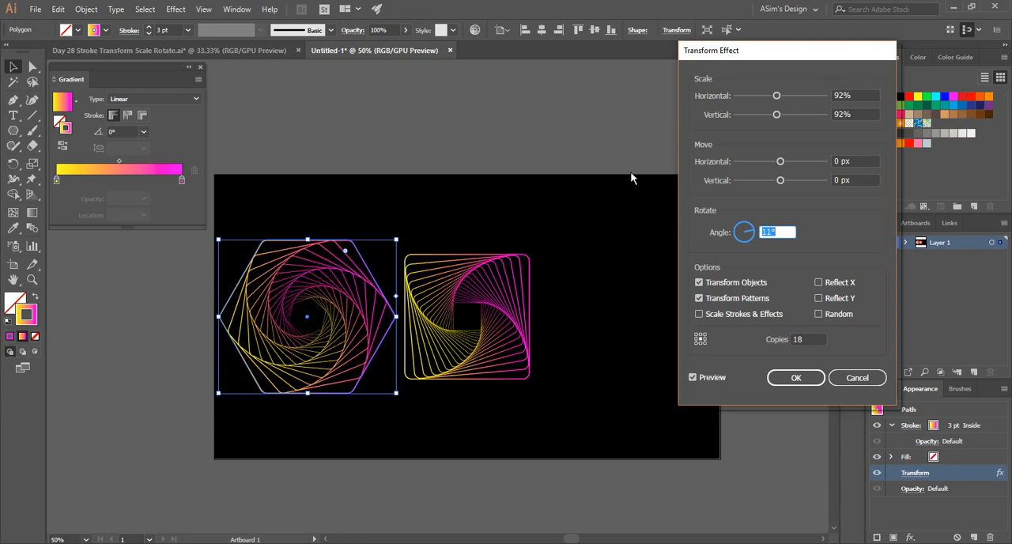
key("Down")
key("Up")
key("Down")
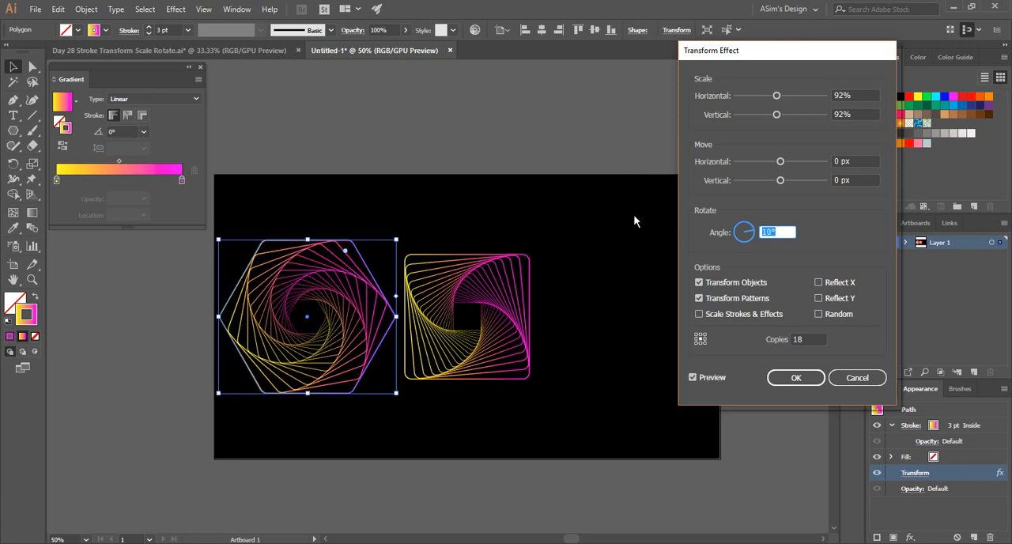
key("Up")
key("Up")
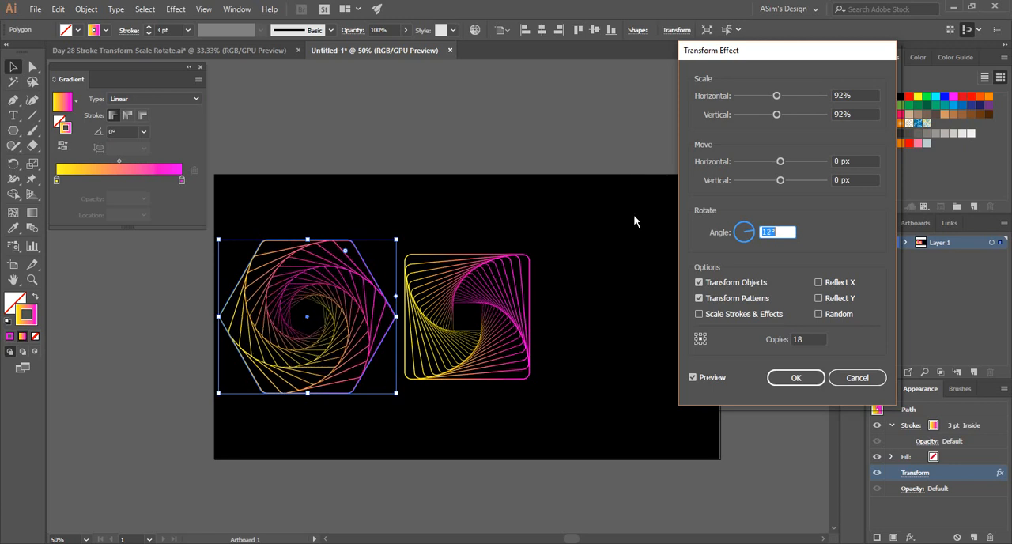
key("Down")
key("Down")
key("Up")
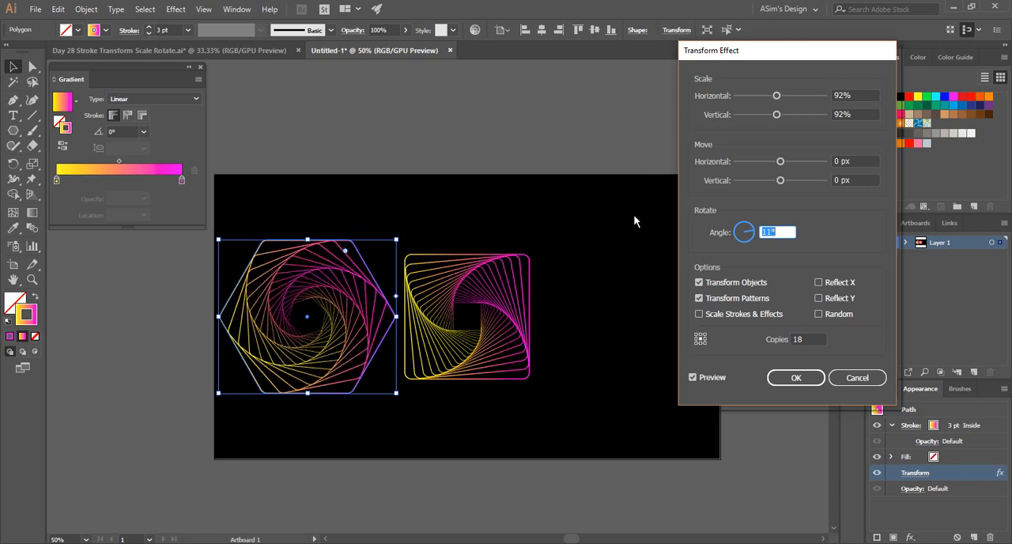
left_click(777, 380)
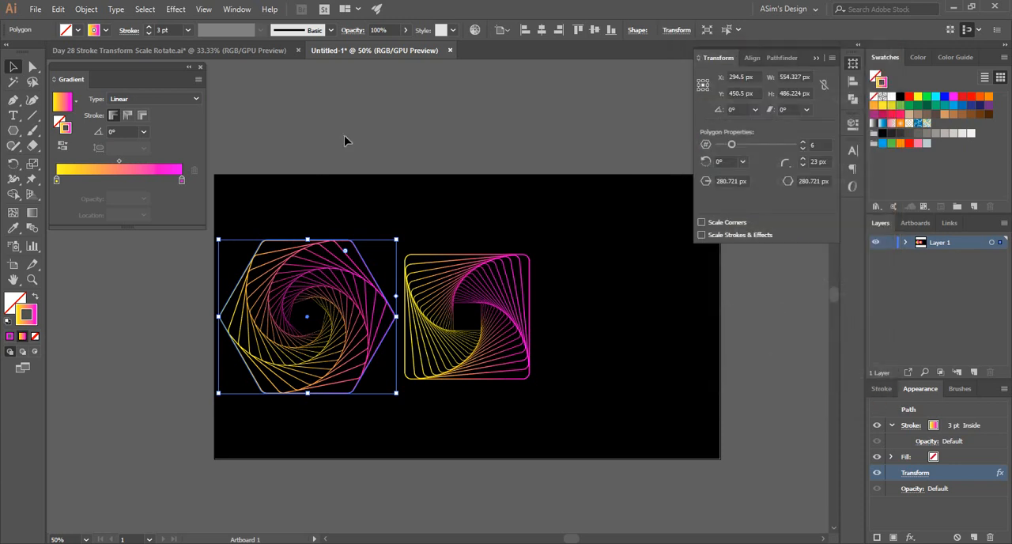
left_click(336, 119)
Duplicate the square spiral to the right of the original and set the copy's polygon side count to 3.
left_click(333, 334, "ctrl")
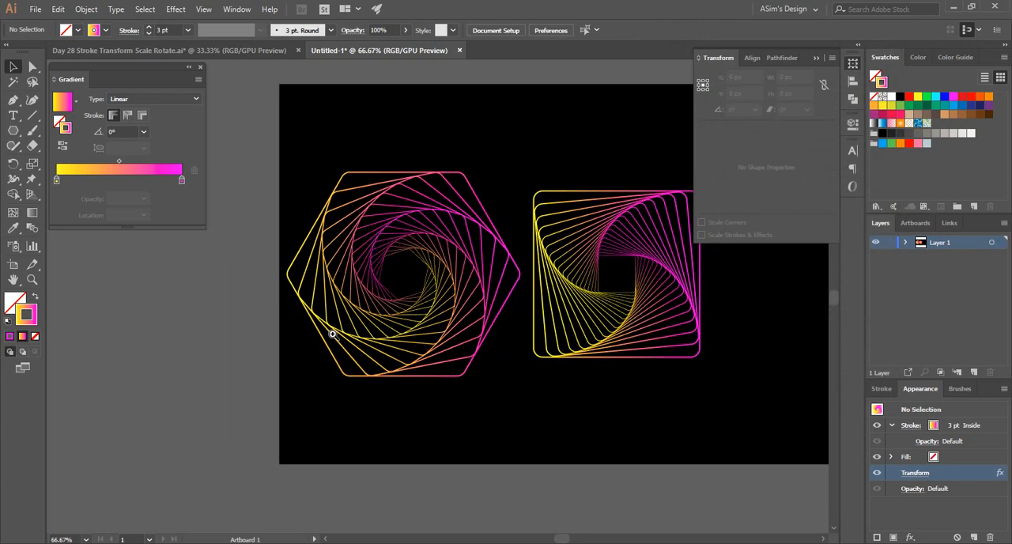
left_click(433, 277, "ctrl")
left_click(389, 294, "ctrl+alt")
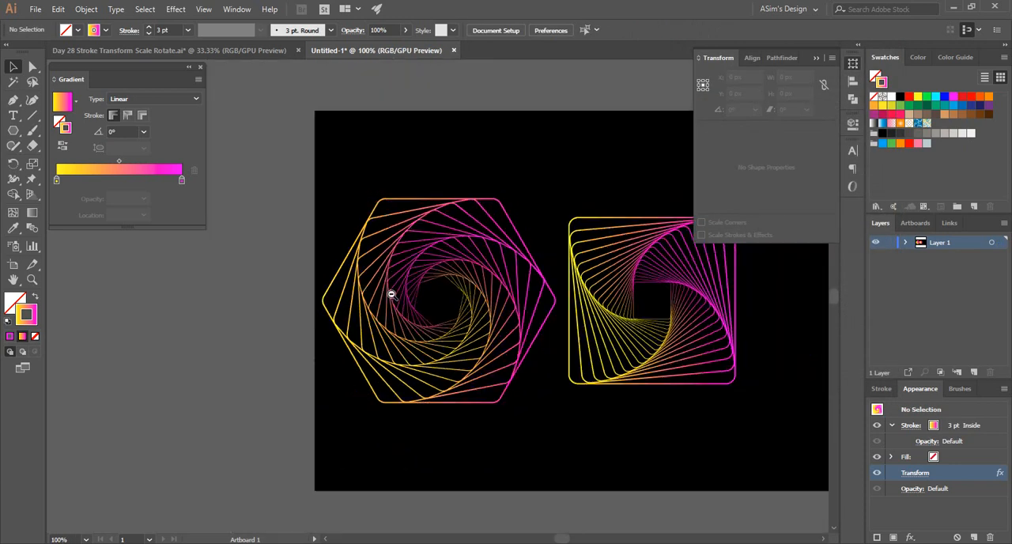
left_click(391, 294, "ctrl+alt")
left_click_drag(391, 292, 119, 283)
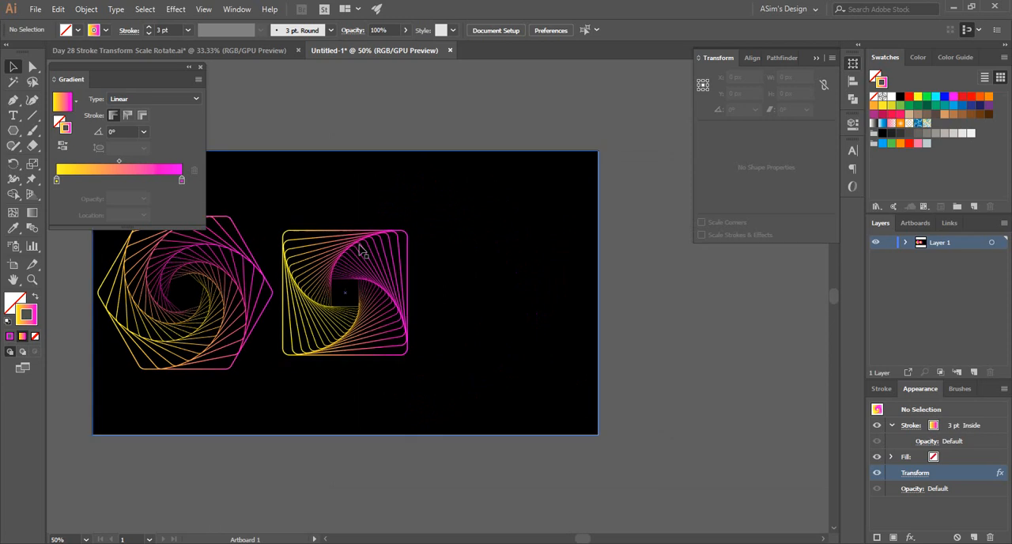
left_click_drag(364, 248, 517, 241)
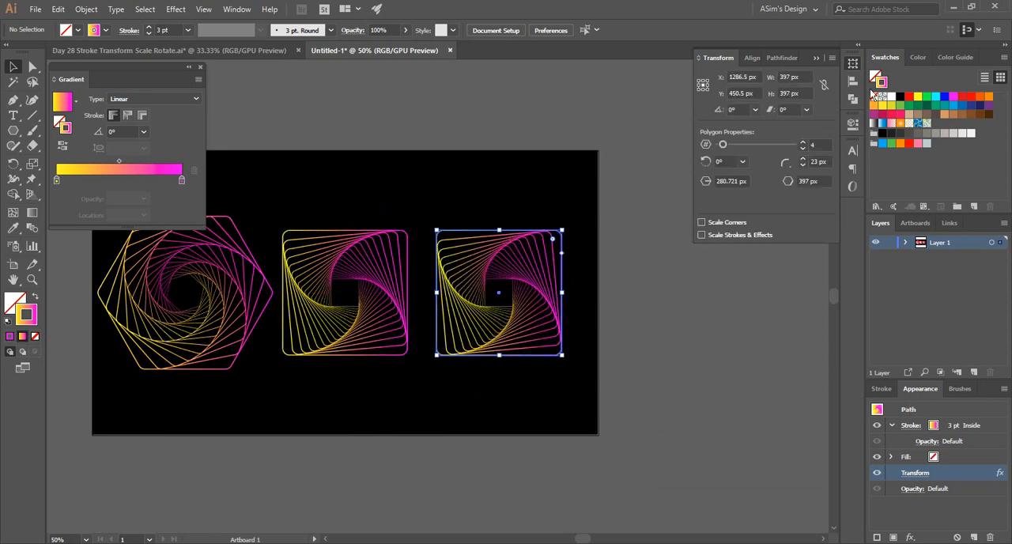
left_click(803, 149)
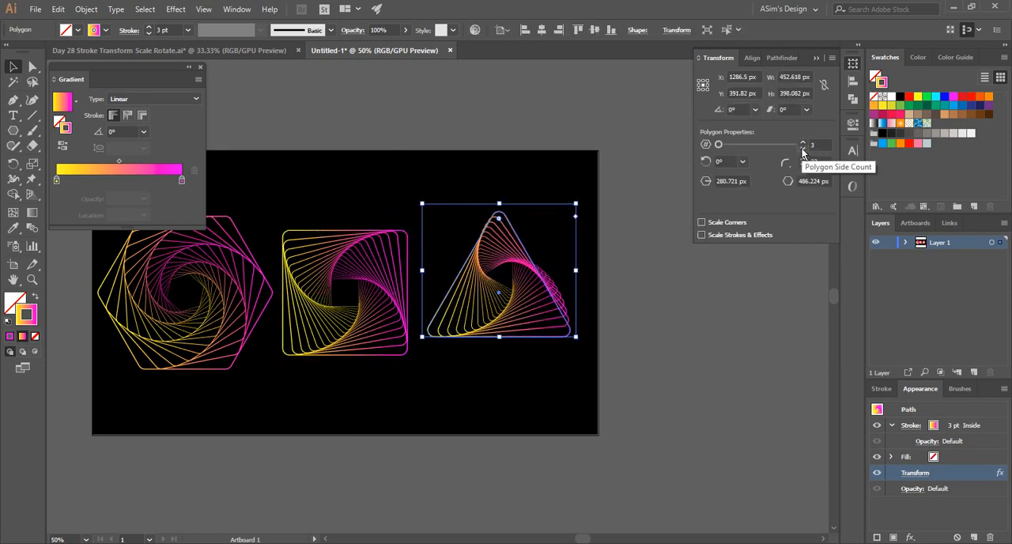
Edit the triangle spiral's Transform effect and set its rotation angle to 2°.
left_click(465, 300, "ctrl")
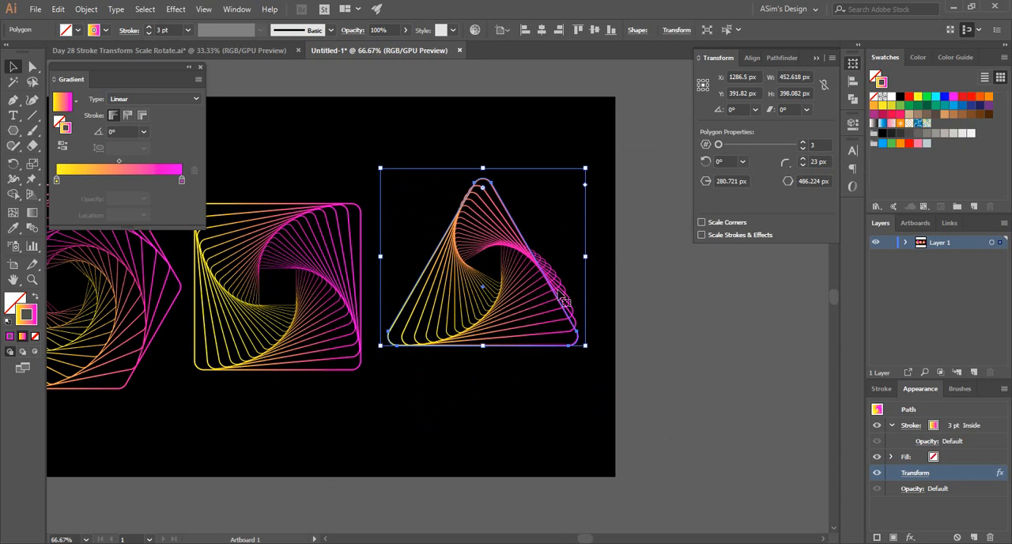
left_click(914, 473)
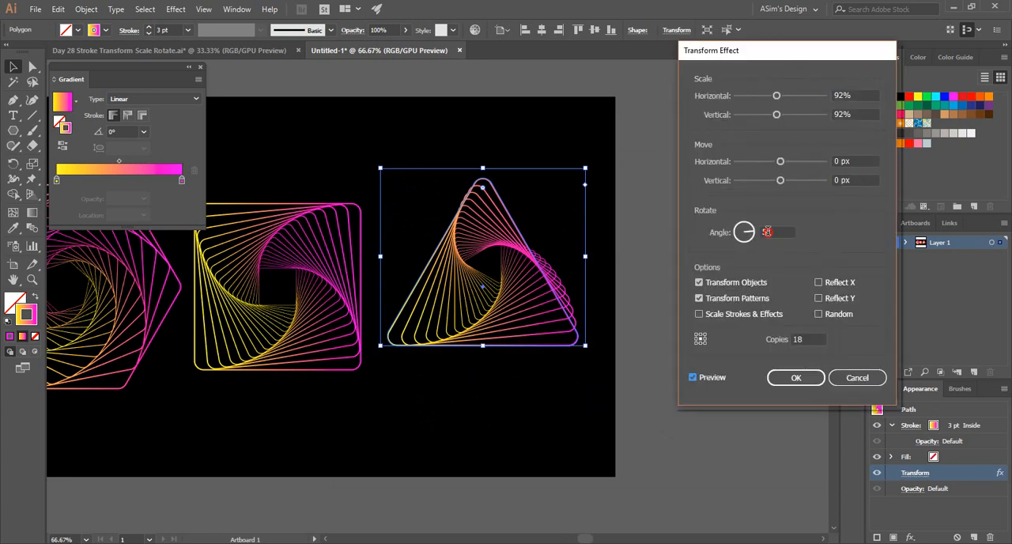
left_click(768, 232)
key("Down")
key("Down")
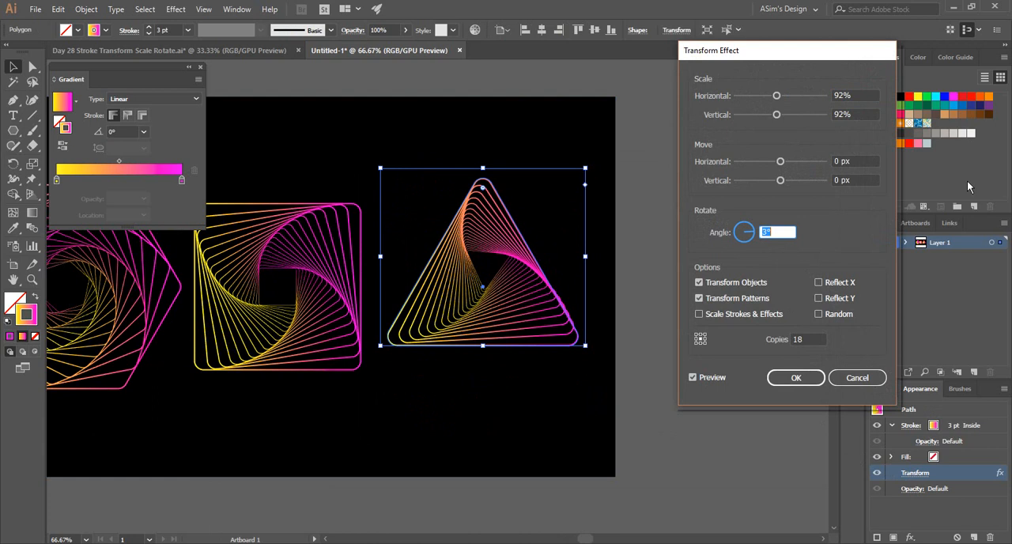
key("Down")
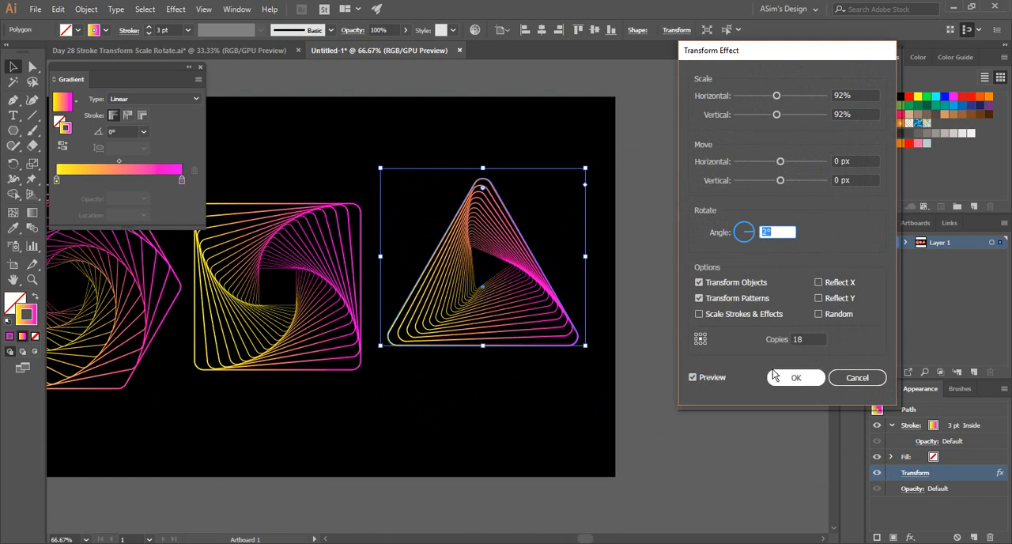
Try different copy counts for the triangle's Transform effect, going up to 30 and down to 10.
left_click(804, 338)
key("Up")
key("Up")
key("Up")
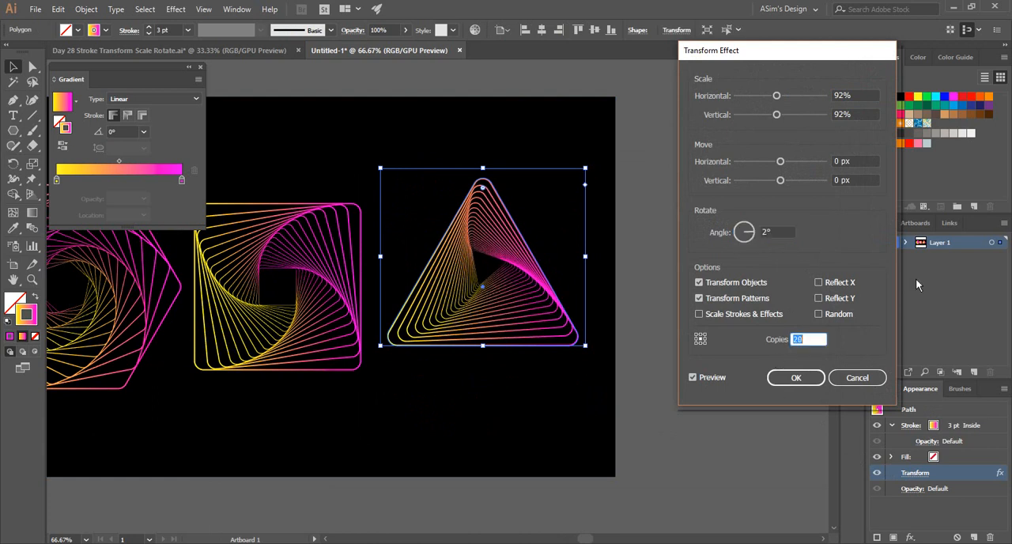
key("shift+Up")
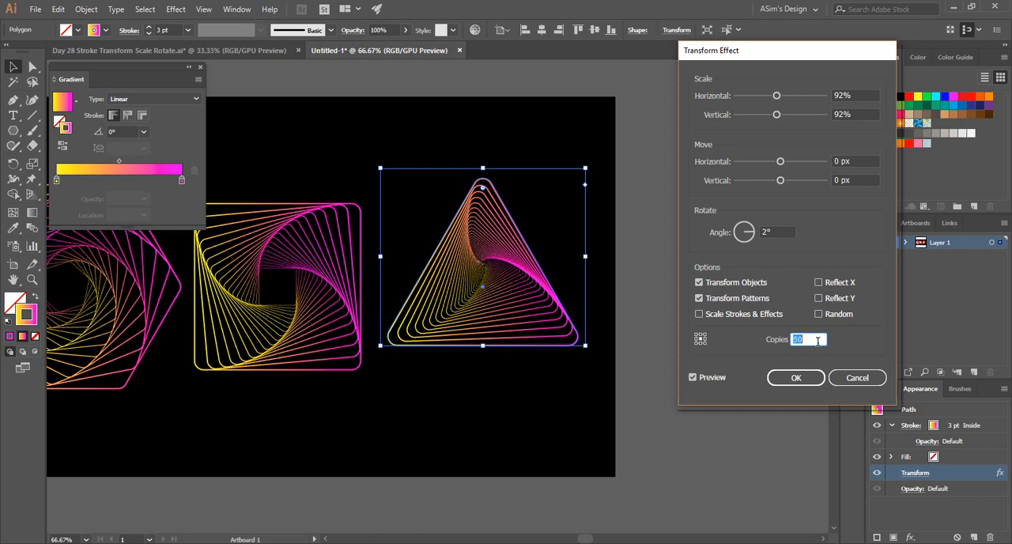
key("shift+Down")
key("shift+Down")
key("shift+Down")
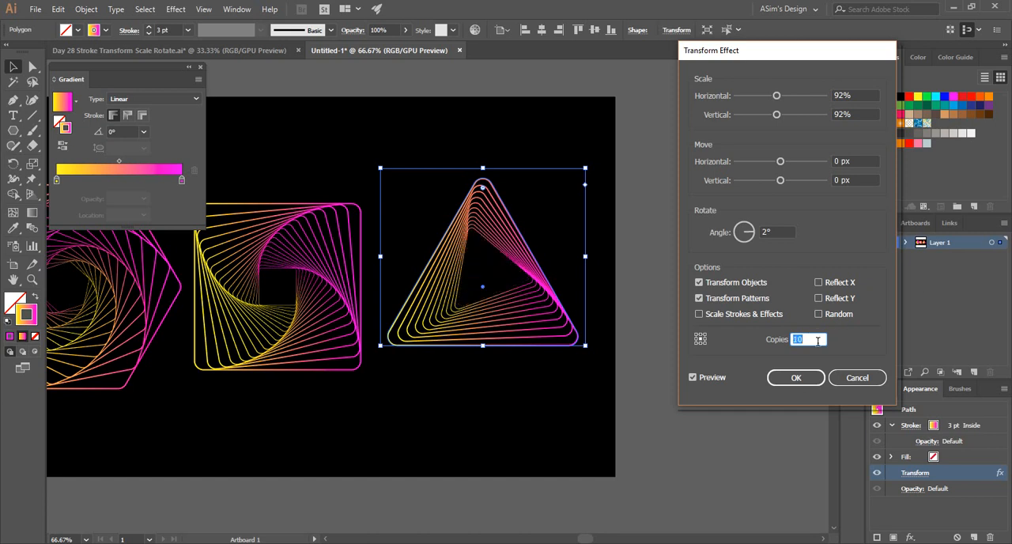
Set the triangle's Transform effect to 30 copies, apply it and deselect the triangle.
key("Up")
key("Up")
key("Up")
key("Up")
key("Up")
key("Up")
key("Up")
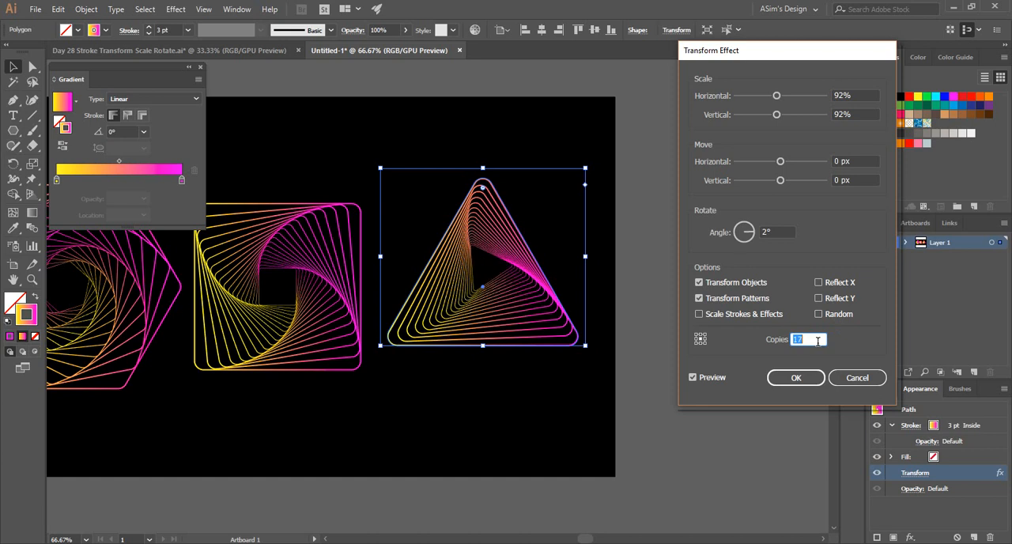
key("Up")
key("Up")
key("Up")
key("shift+Up")
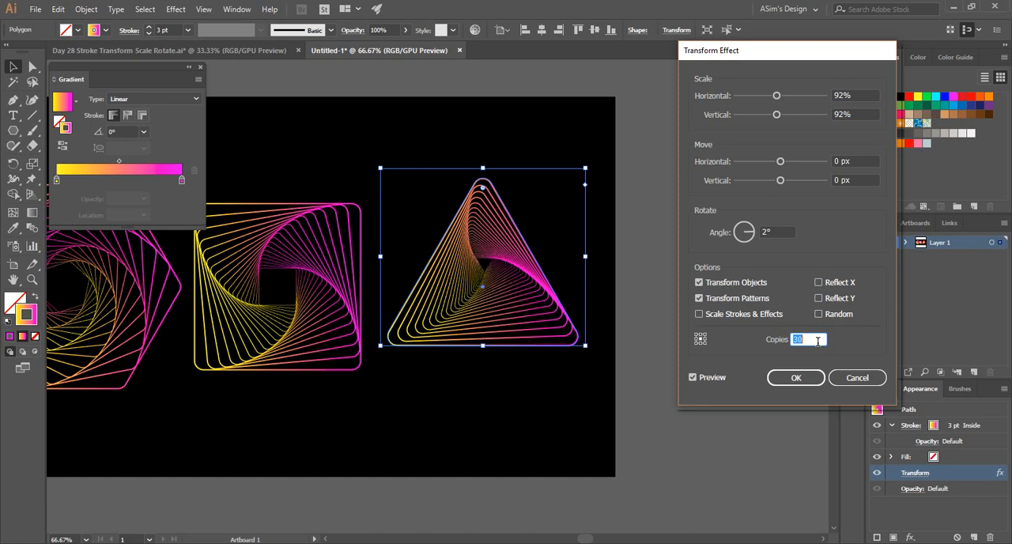
left_click(797, 379)
left_click(659, 314)
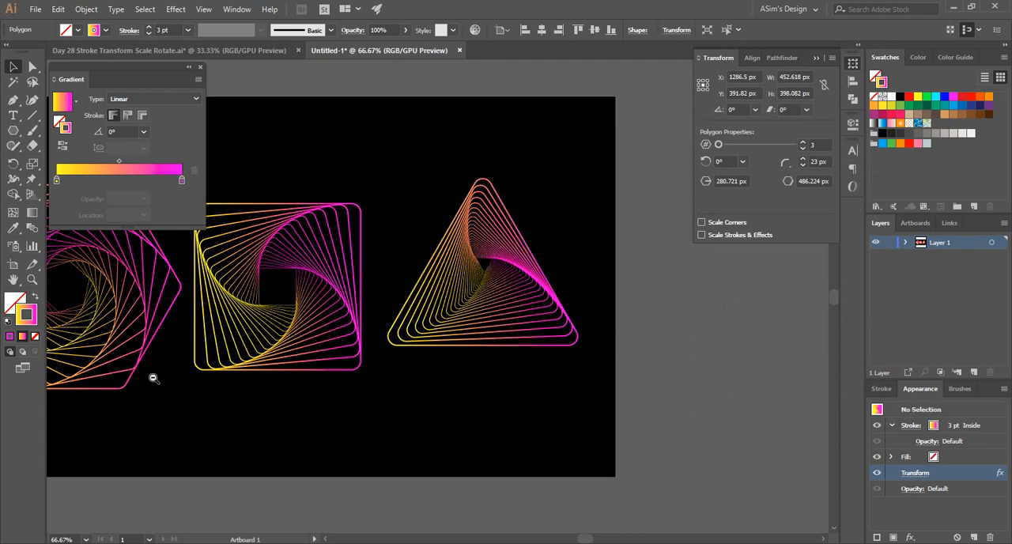
Edit the hexagon spiral's Transform effect with preview on, set it to 23 copies, apply it and deselect the hexagon.
scroll(300, 344, "left", 5)
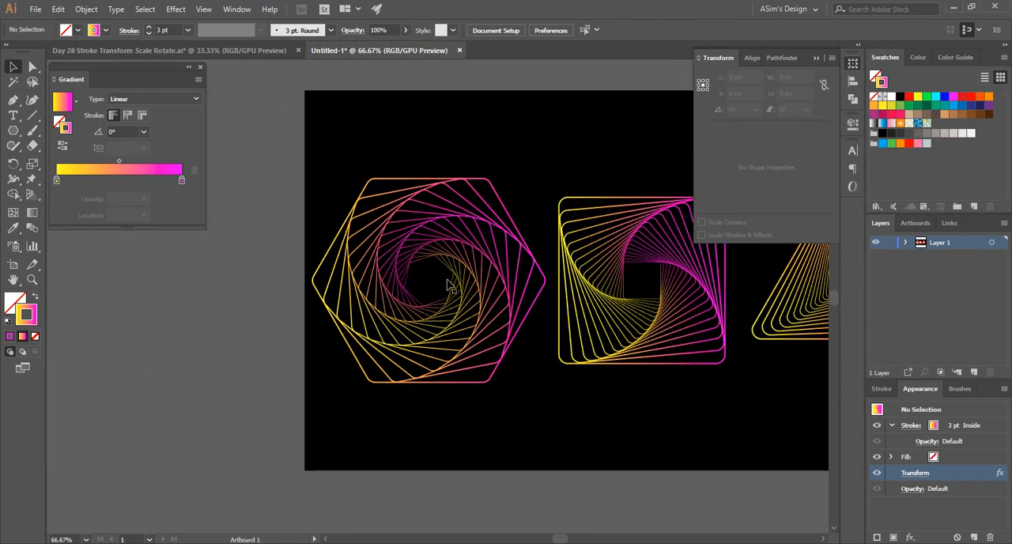
left_click(469, 287, "ctrl")
left_click(503, 316, "ctrl+alt")
left_click_drag(397, 344, 257, 385)
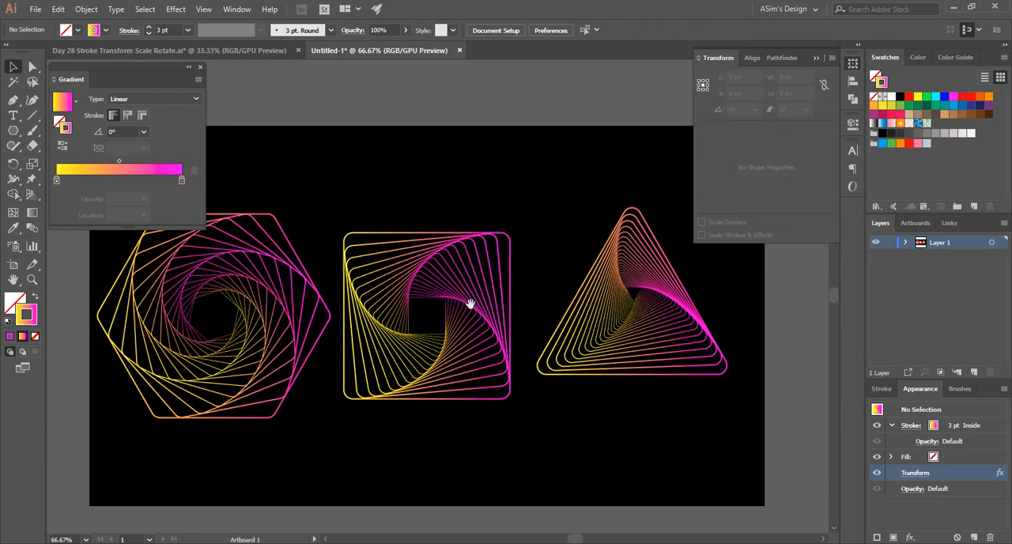
left_click_drag(201, 322, 366, 335)
left_click(405, 275)
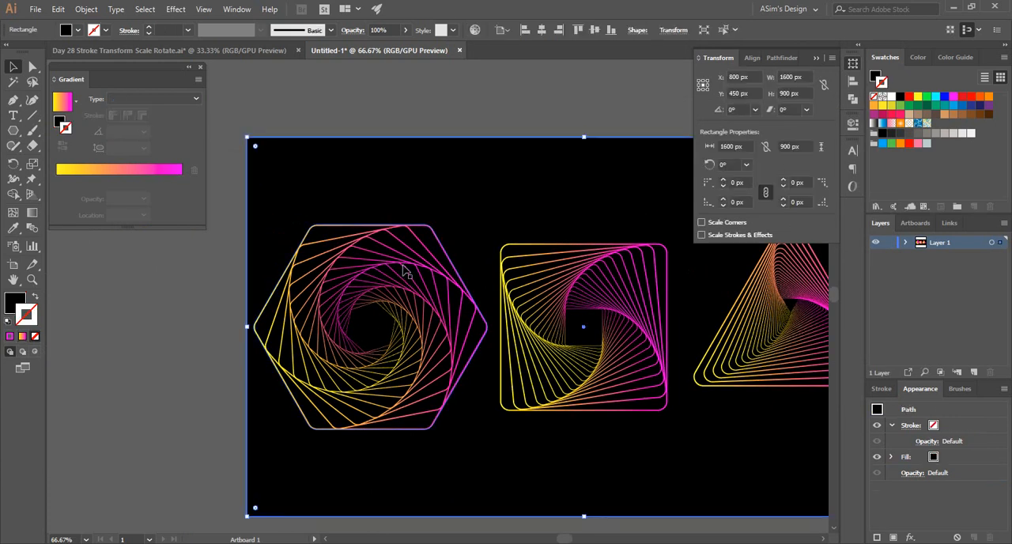
left_click(911, 473)
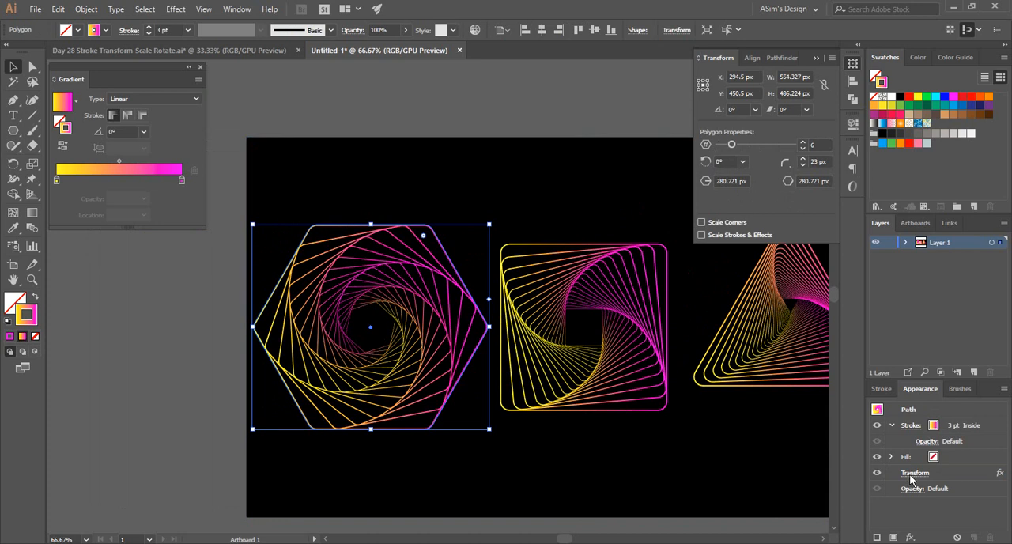
left_click(701, 378)
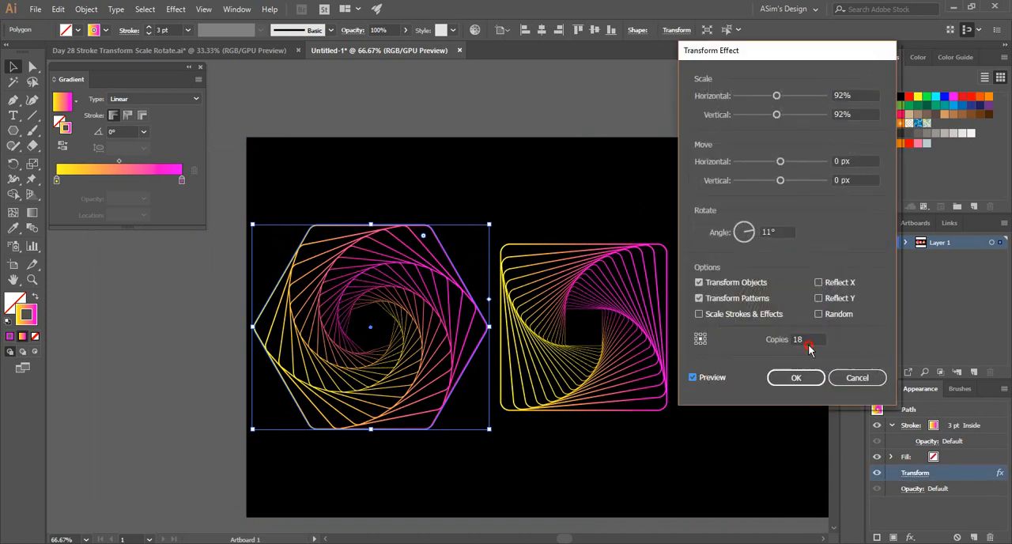
left_click(825, 340)
key("Up")
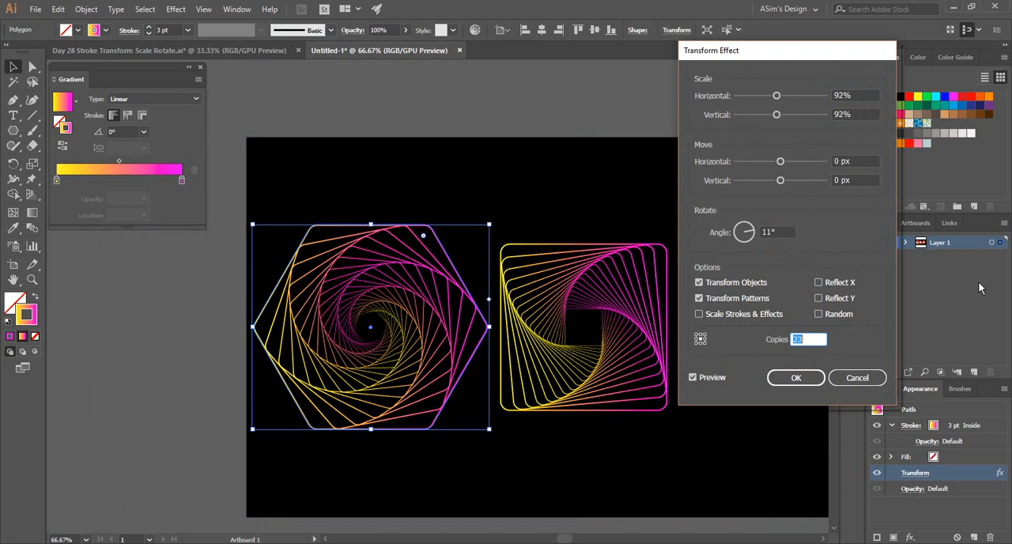
left_click(806, 377)
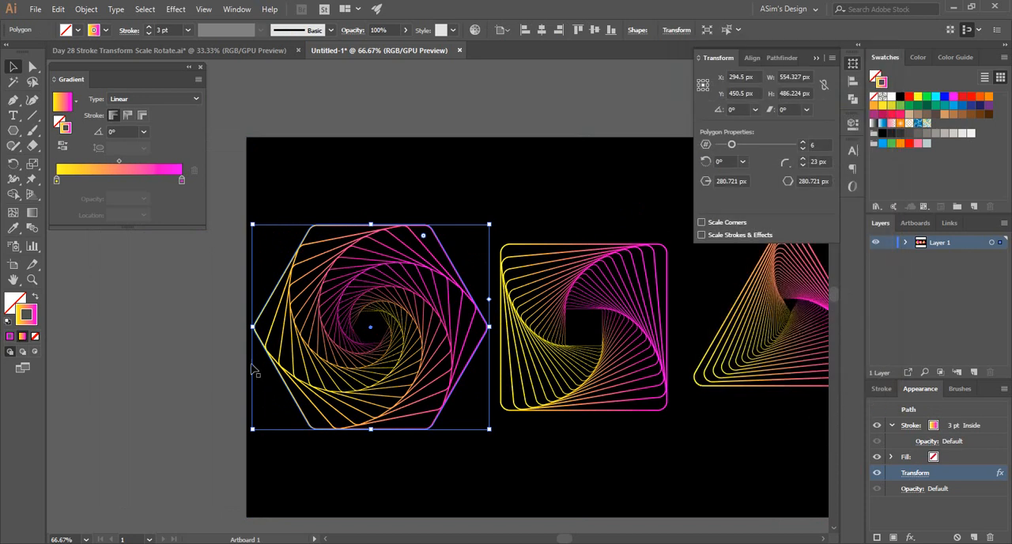
left_click(217, 358)
Select the hexagon, square and triangle spirals, scale them down together to about 925 px wide and move them to the artboard's upper half.
left_click(413, 326, "ctrl+alt")
left_click(424, 302, "ctrl")
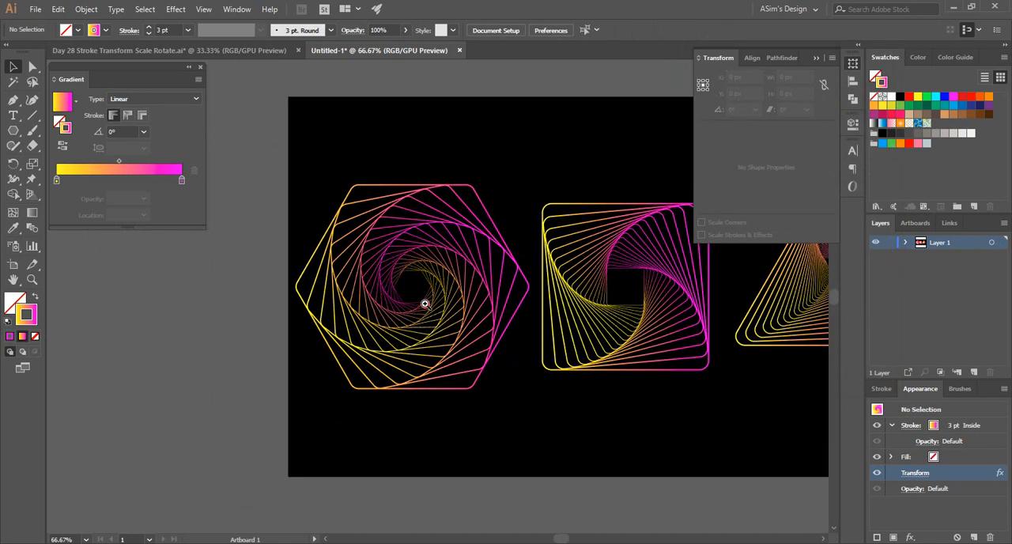
left_click(426, 304, "ctrl")
left_click(524, 293, "ctrl+alt")
left_click(523, 293, "ctrl+alt")
left_click_drag(474, 311, 391, 423)
left_click(316, 372)
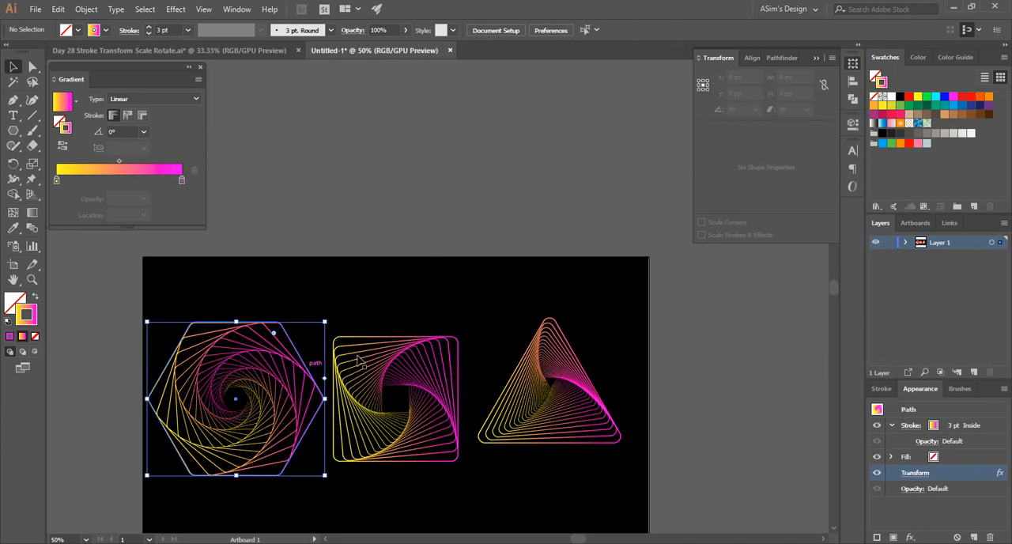
left_click(357, 360, "shift")
left_click(358, 354, "shift")
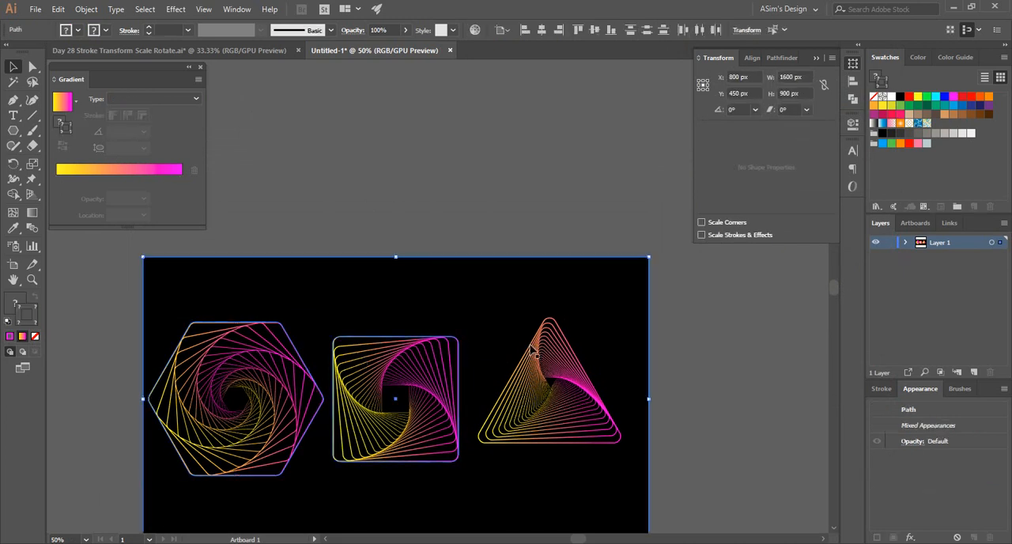
left_click(541, 322, "shift")
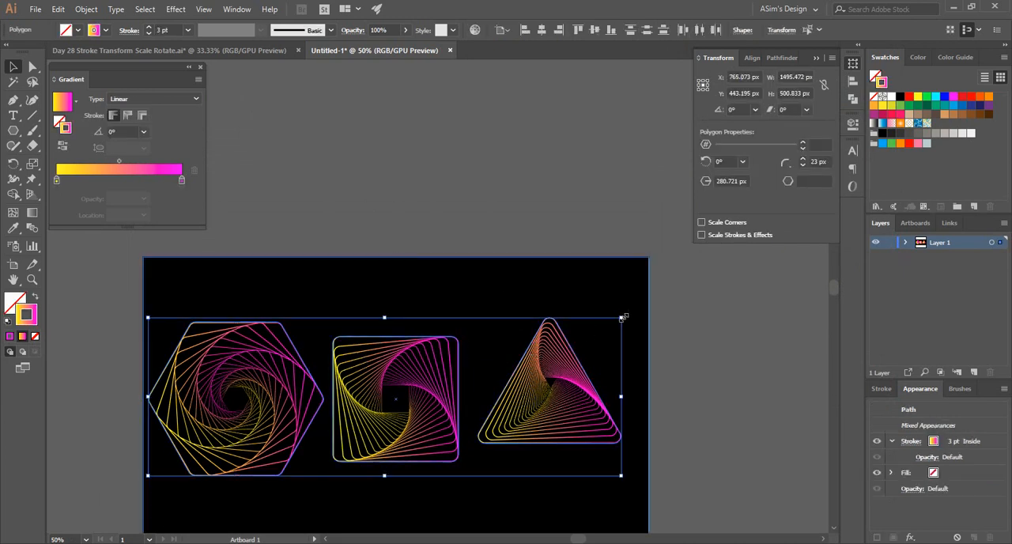
left_click_drag(623, 317, 530, 349)
left_click_drag(381, 384, 391, 329)
Duplicate the row of three spirals directly below the original and give the copies a white stroke.
key("ctrl+plus")
left_click_drag(419, 415, 487, 341)
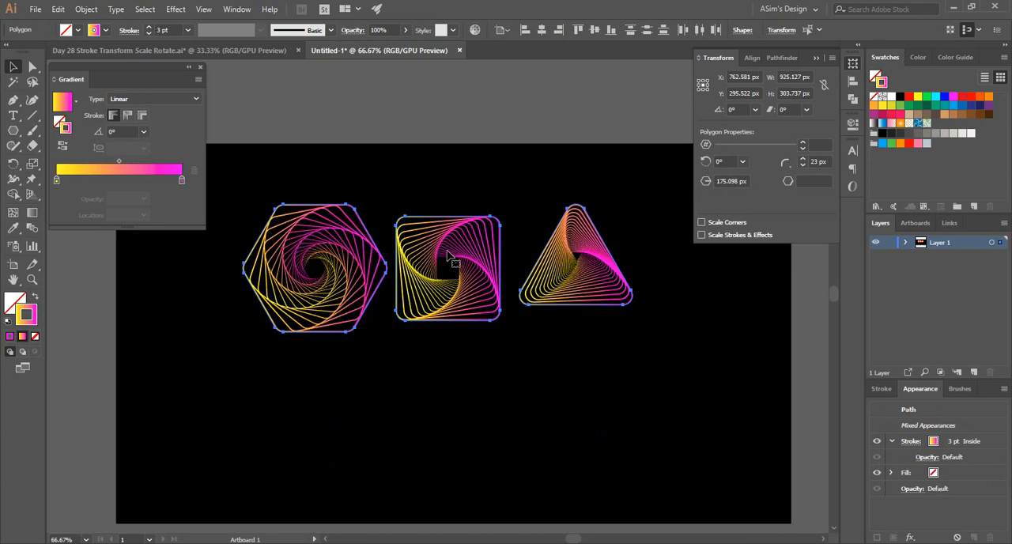
left_click_drag(449, 257, 433, 378)
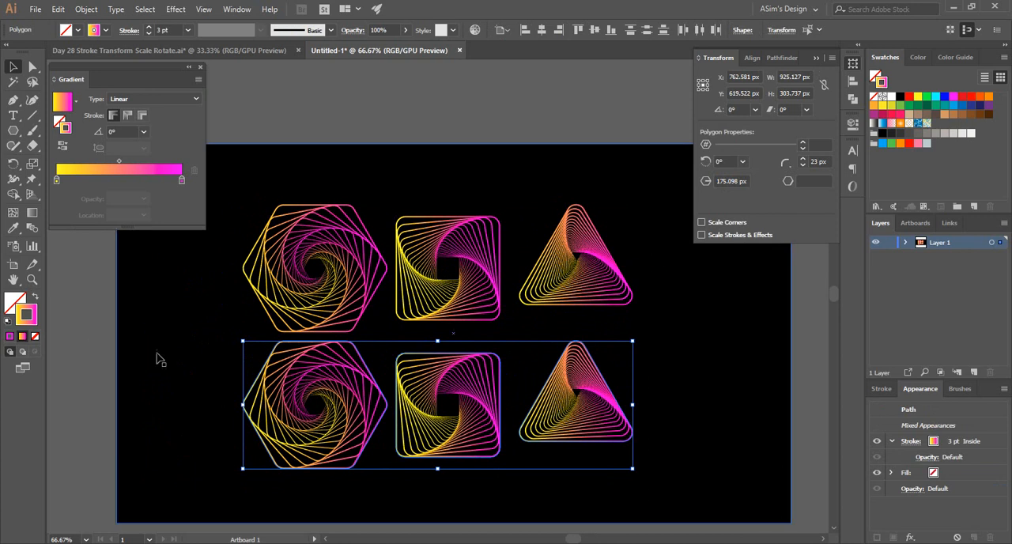
left_click(10, 336)
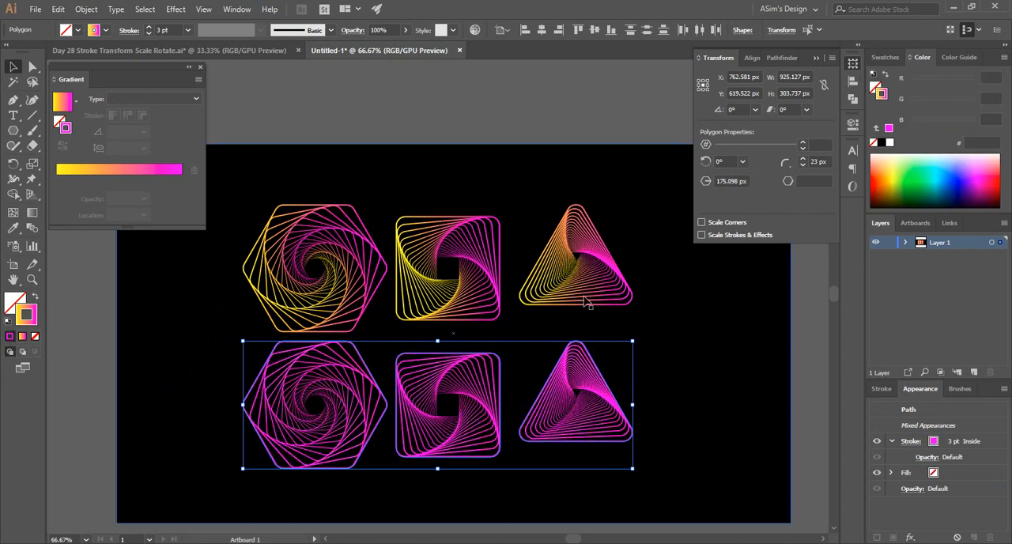
left_click(889, 143)
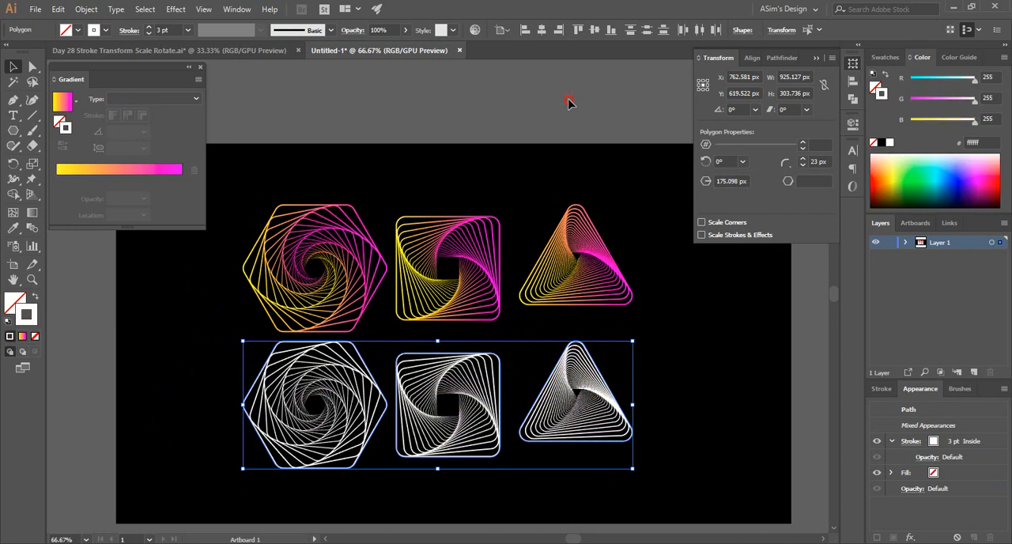
left_click(463, 474)
Select the three gradient spirals and move their row up about 40 px, widening the gap to the white row.
key("ctrl+minus")
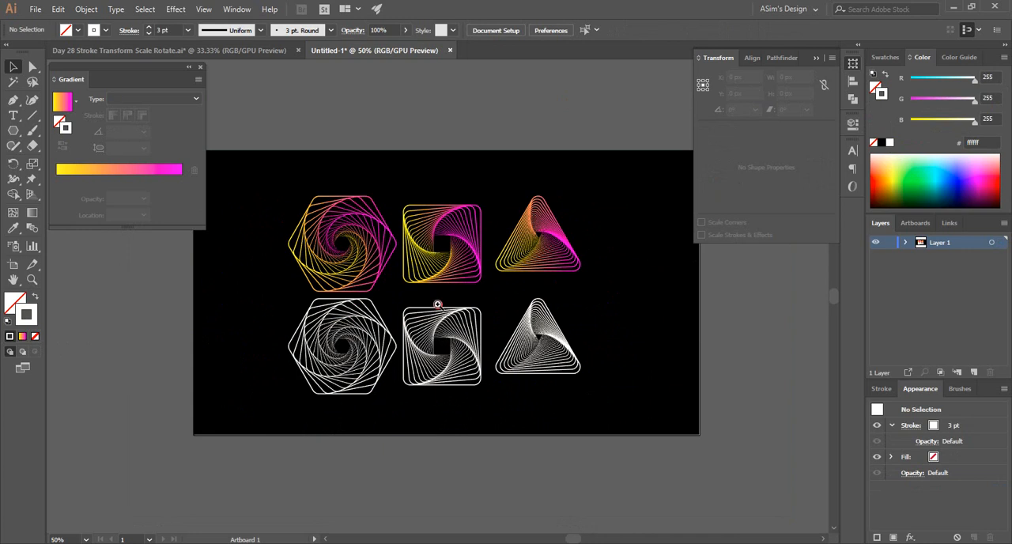
left_click(437, 304, "ctrl")
left_click(437, 306, "ctrl")
left_click_drag(423, 332, 405, 402)
left_click(434, 315, "ctrl+alt")
left_click_drag(442, 346, 435, 384)
left_click(320, 297)
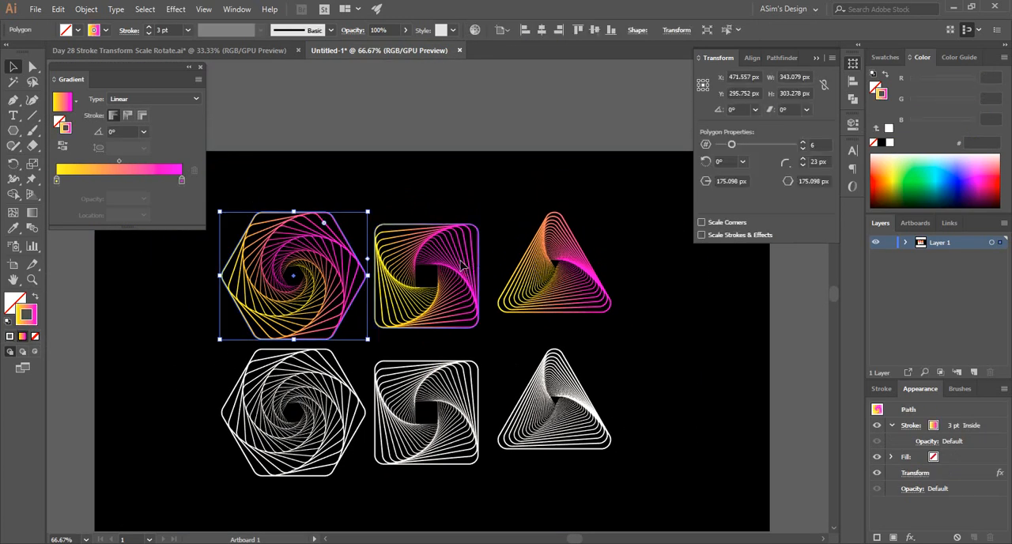
left_click(464, 269, "shift")
left_click(554, 276, "shift")
left_click_drag(553, 276, 585, 235)
Align the three gradient spirals by their vertical centers, using the square spiral as the key object.
left_click(455, 255)
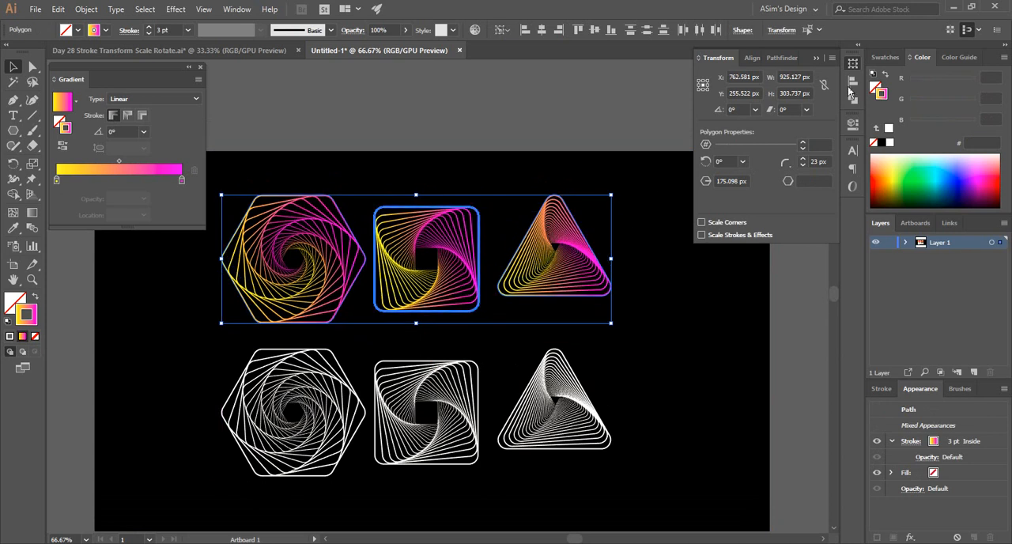
left_click(751, 57)
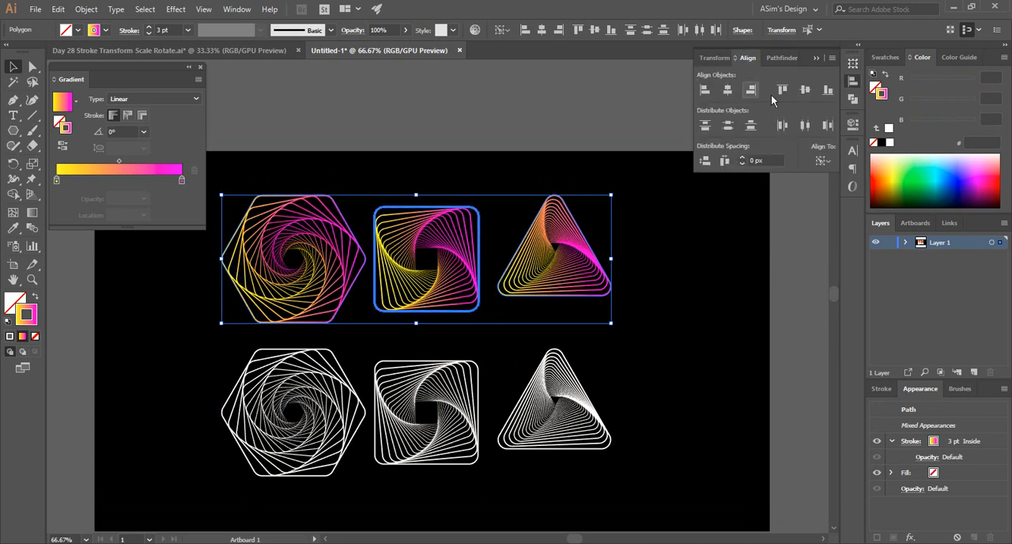
left_click(811, 89)
Align the three white spirals by their vertical centers, using the hexagon as the key object, and deselect them.
left_click(294, 475)
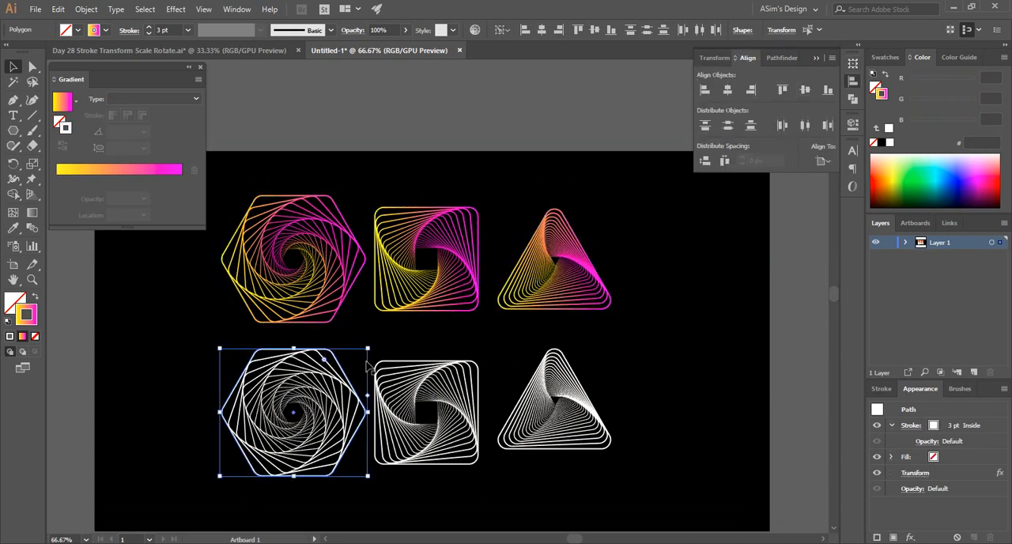
left_click(415, 366, "shift")
left_click(543, 380, "shift")
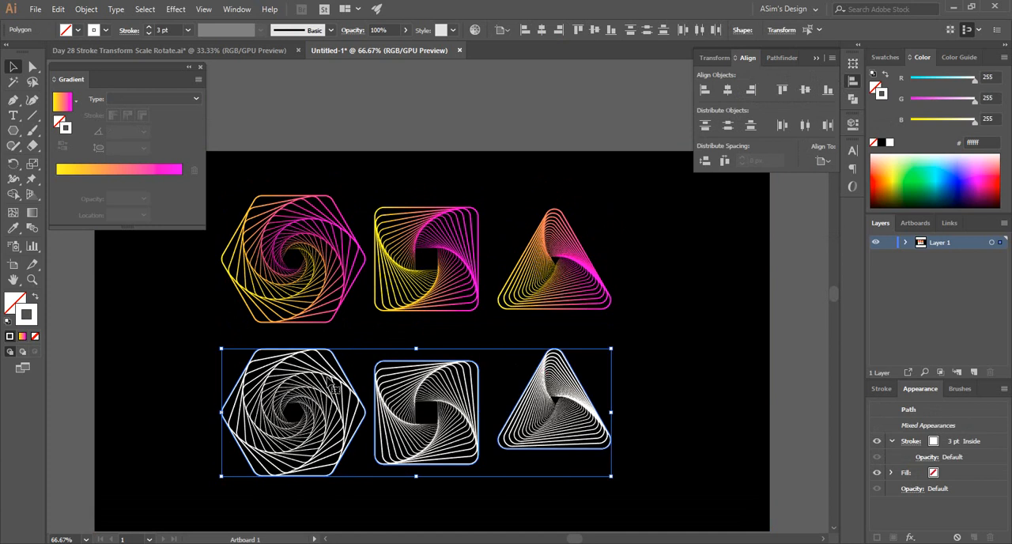
left_click(332, 387)
left_click(800, 92)
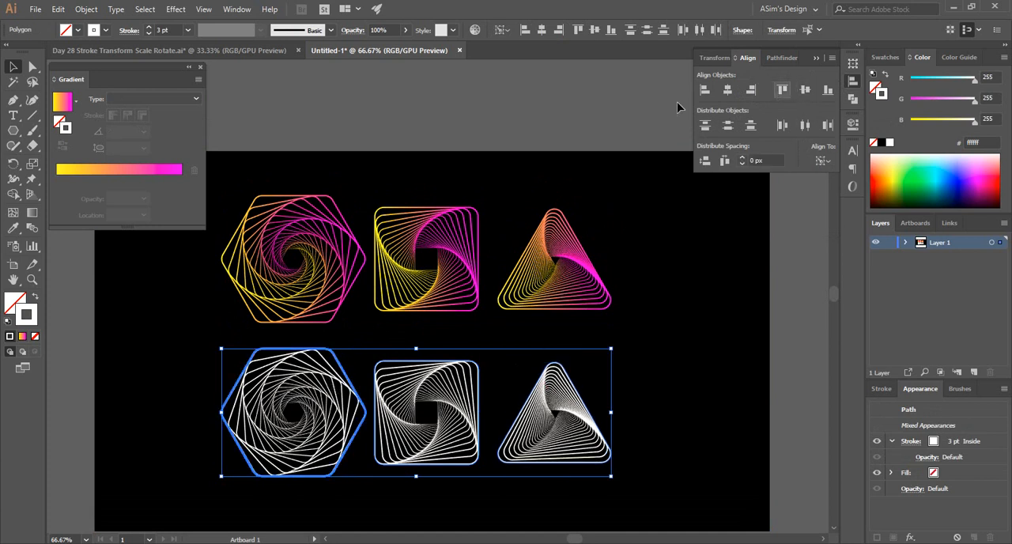
left_click(557, 103)
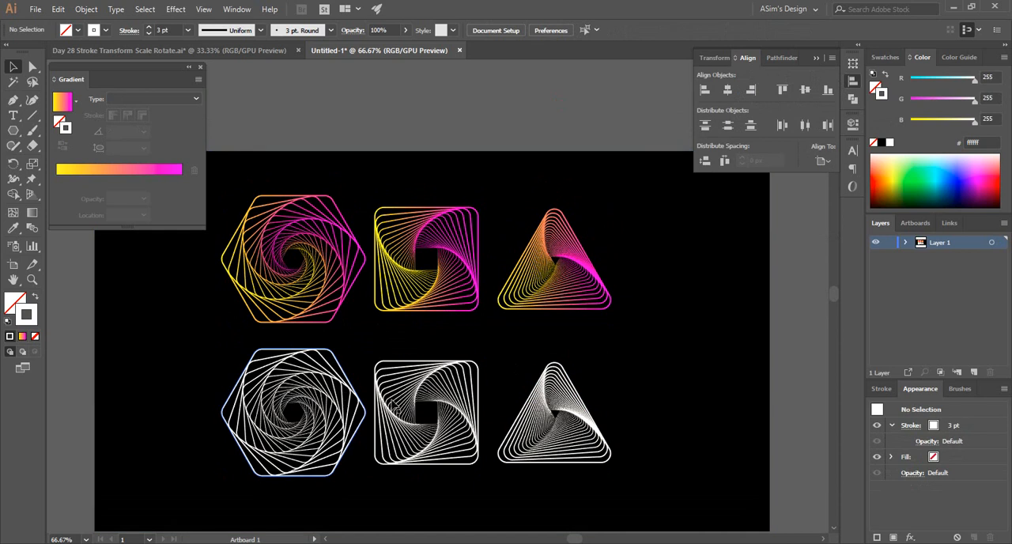
Select the white hexagon, square and triangle spirals together.
left_click(338, 391)
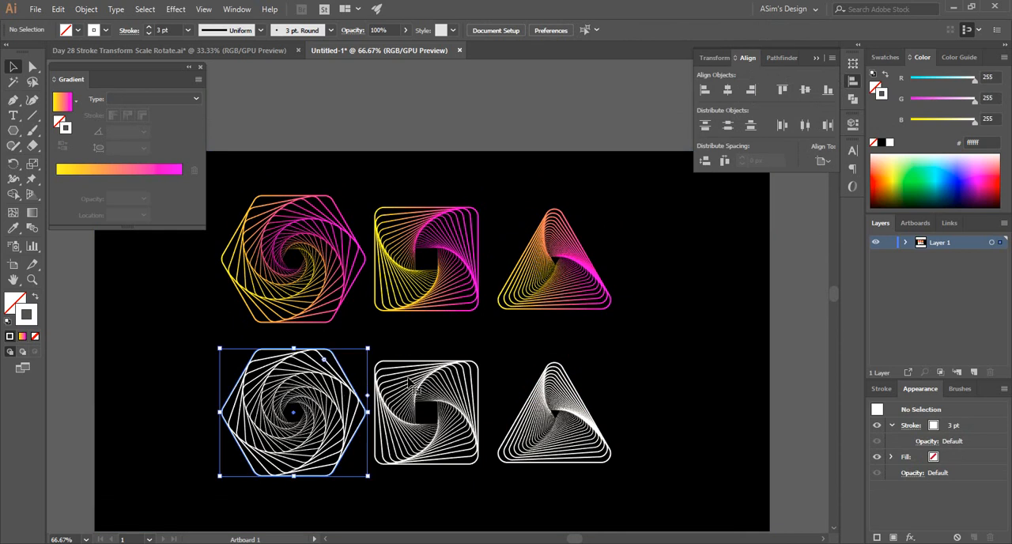
left_click(422, 392, "shift")
left_click(532, 401, "shift")
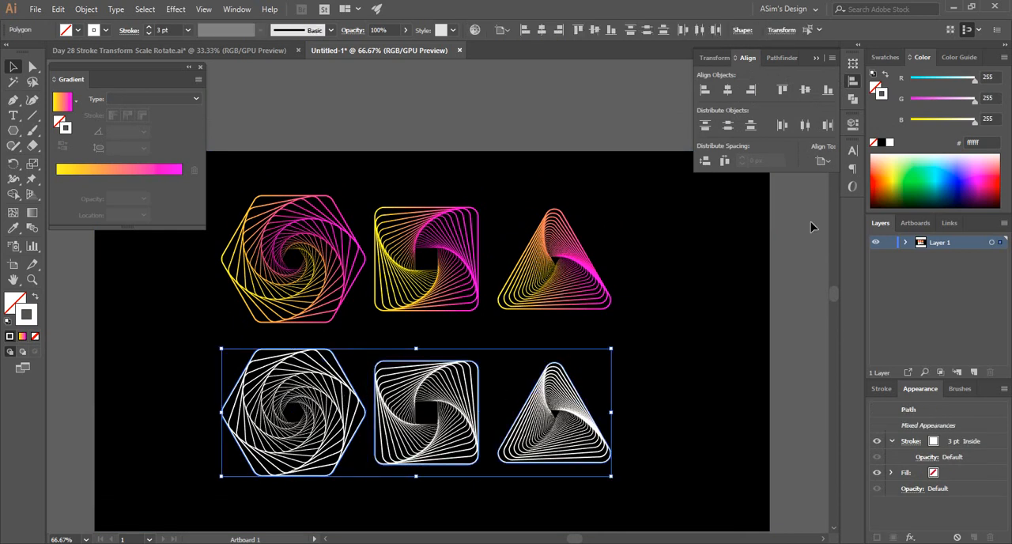
Try distributing the white spirals' horizontal spacing relative to the artboard and with the hexagon as key object at 0 px, and undo both attempts.
left_click(726, 159)
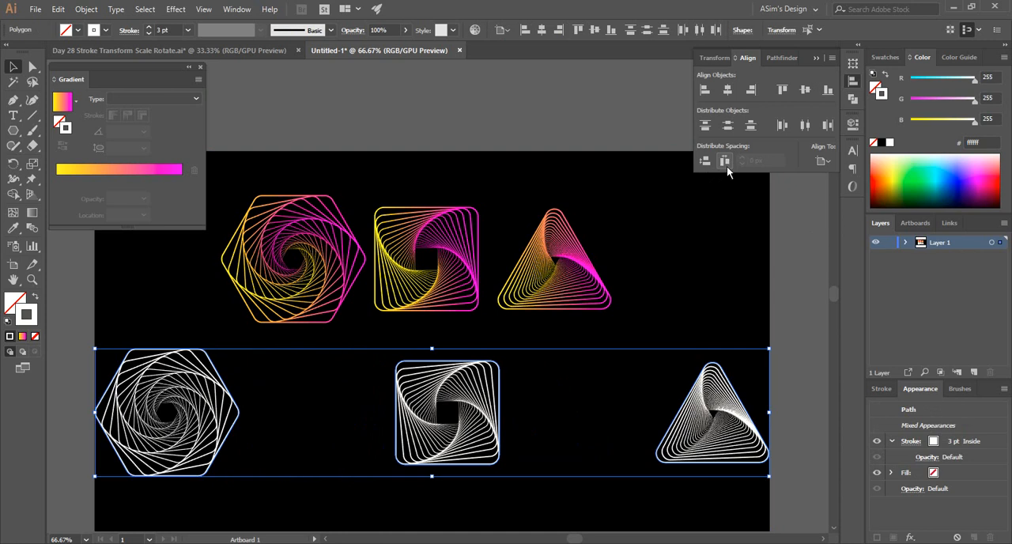
key("ctrl+z")
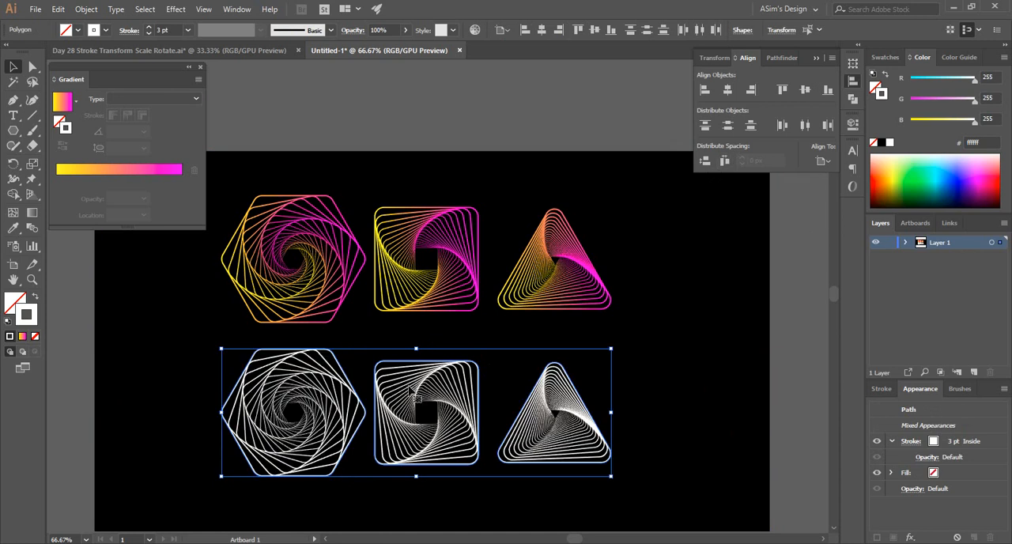
left_click(316, 384)
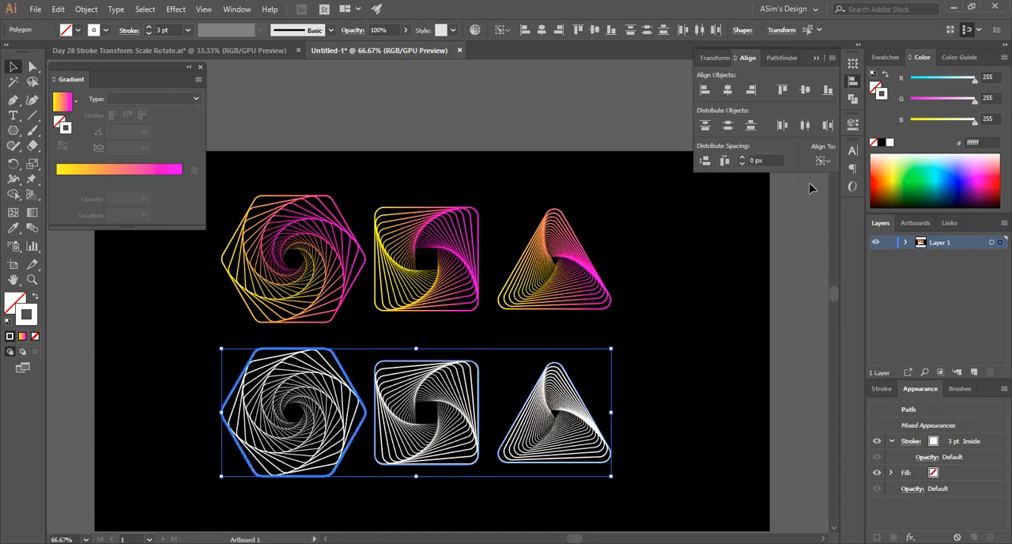
left_click(725, 160)
key("ctrl+z")
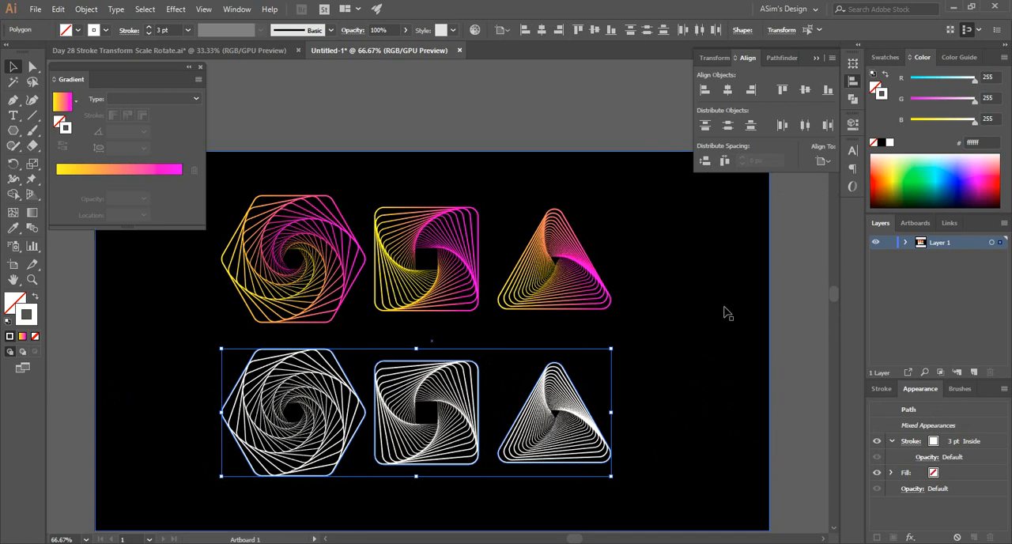
Set the alignment reference to Align to Selection and distribute the horizontal spacing of the three white spirals evenly.
left_click(822, 161)
left_click(837, 177)
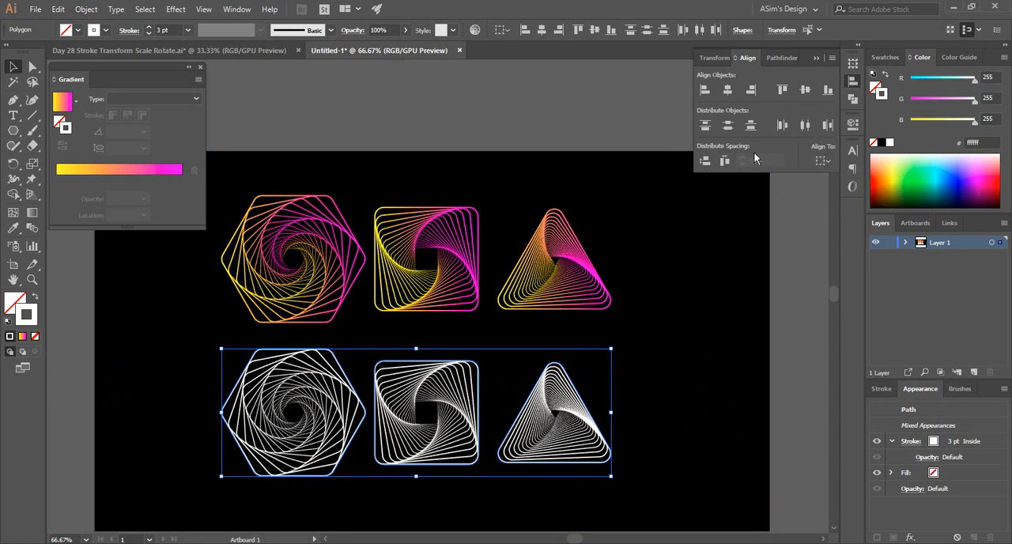
left_click(725, 160)
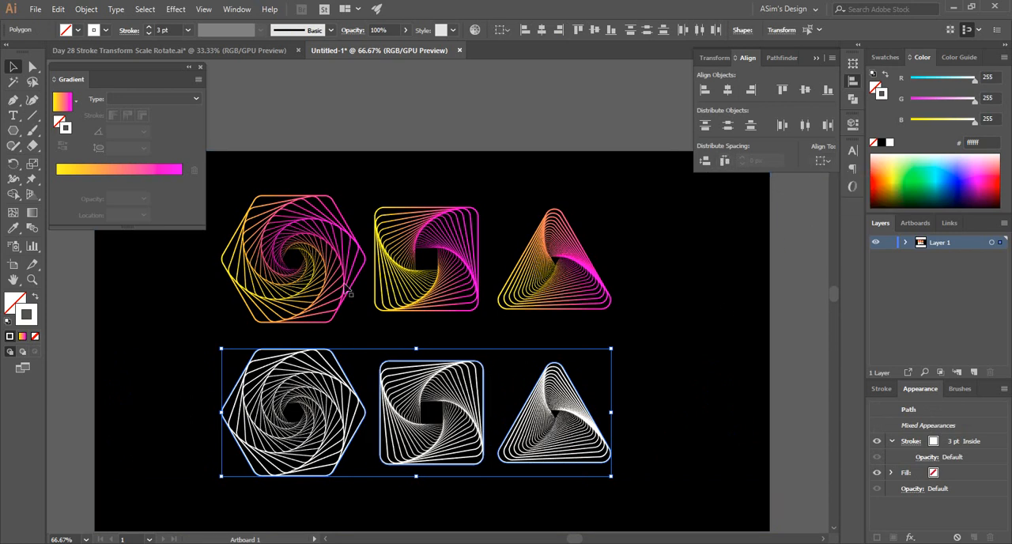
Distribute the horizontal spacing of the three gradient spirals evenly relative to the selection, and deselect them.
left_click(327, 279)
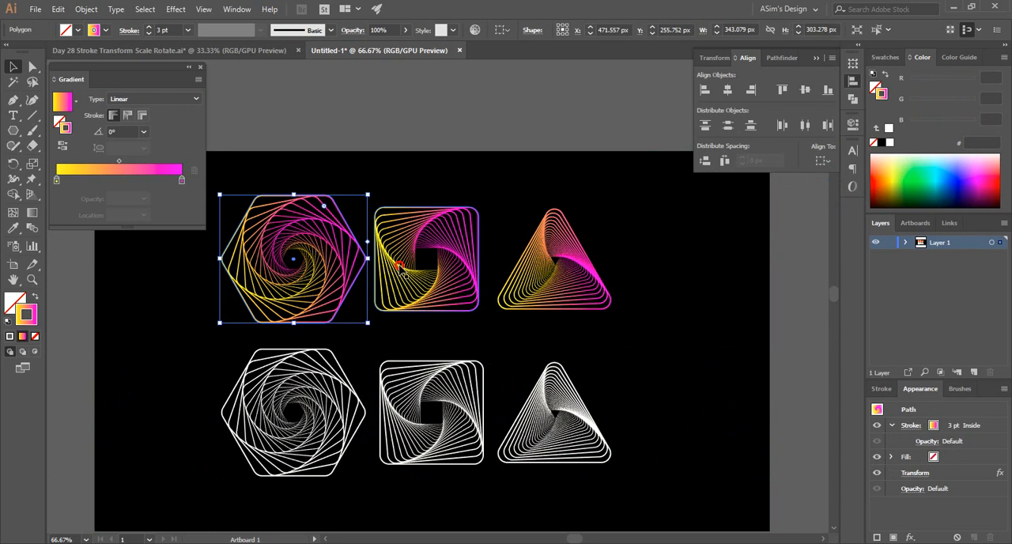
left_click(403, 272, "shift")
left_click(556, 256, "shift")
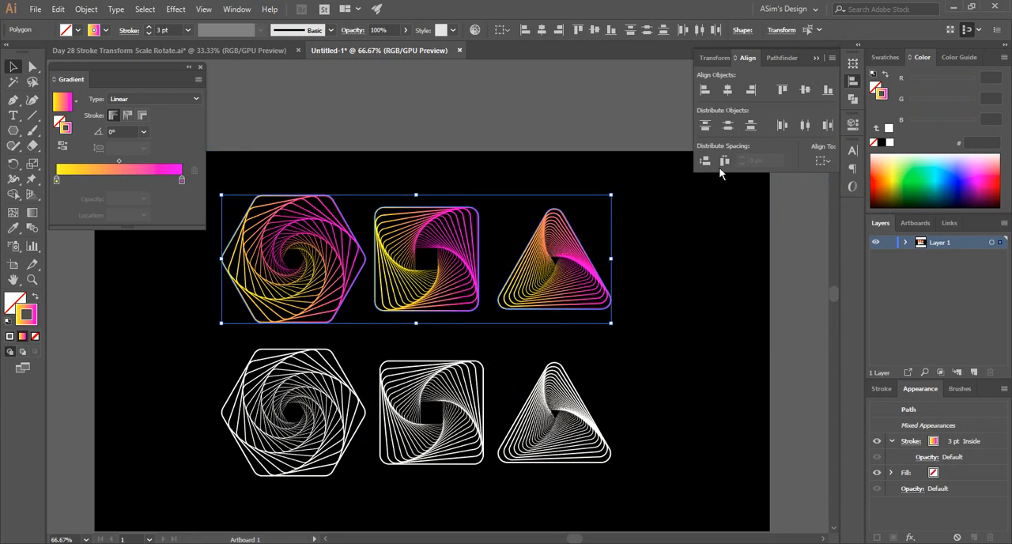
left_click(821, 161)
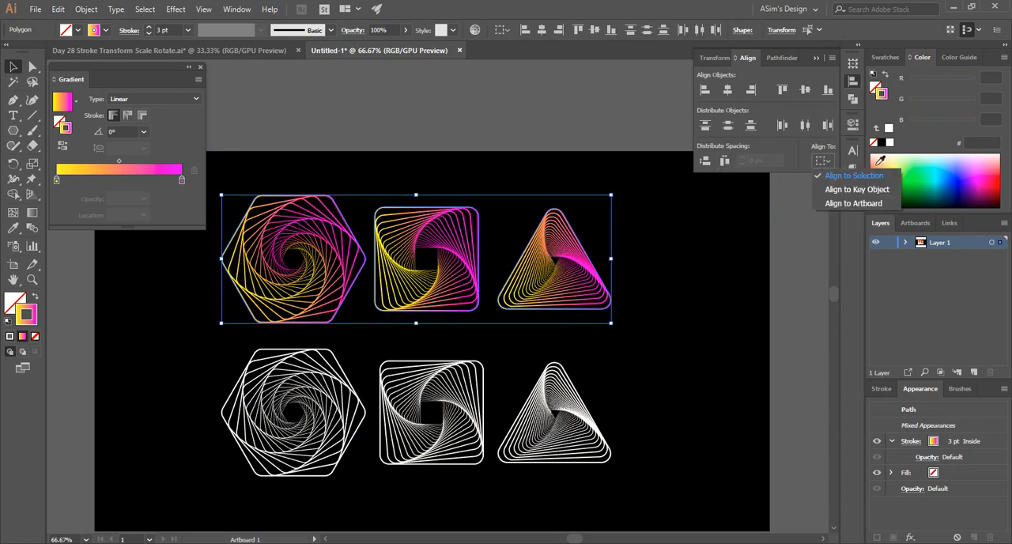
left_click(721, 163)
left_click(727, 164)
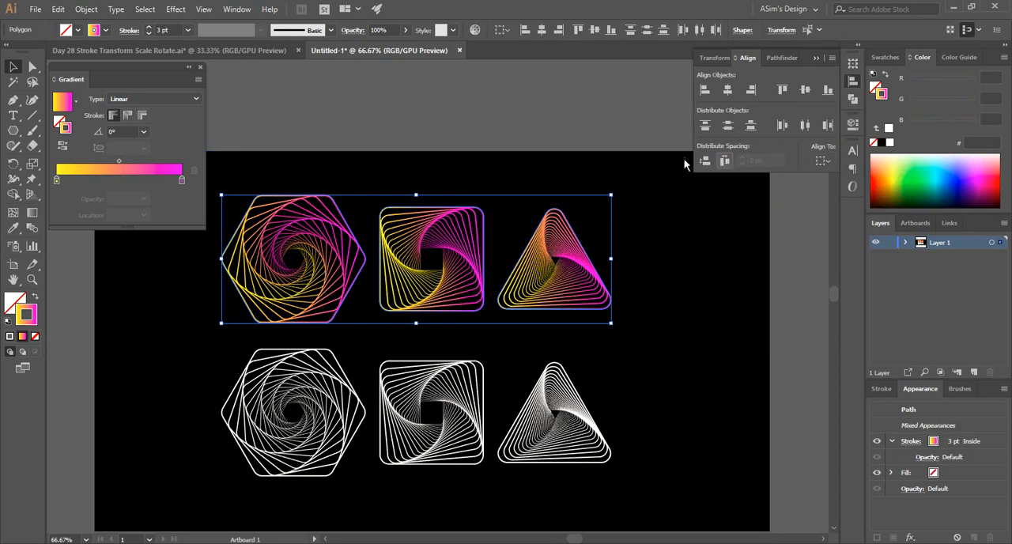
left_click(521, 124)
left_click(447, 283, "ctrl+alt")
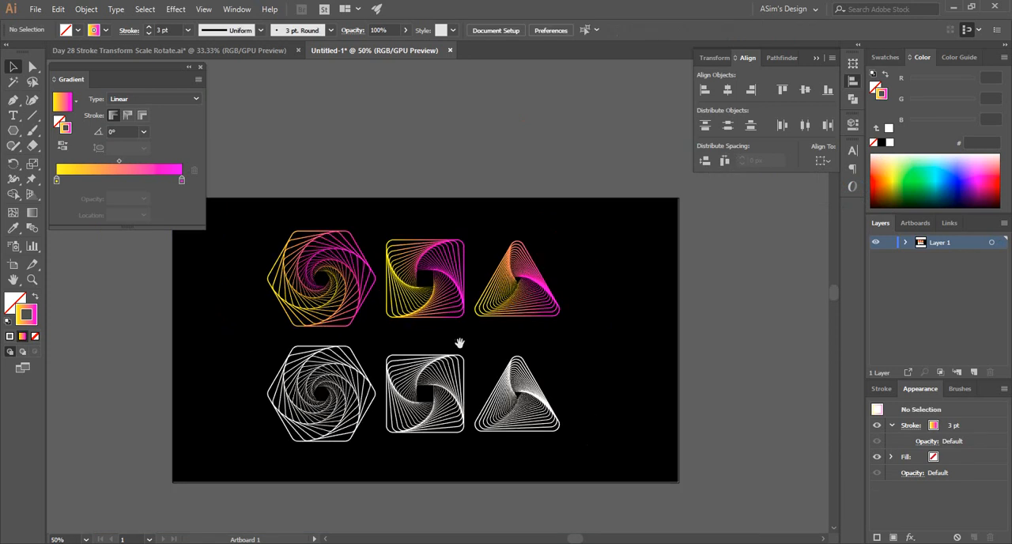